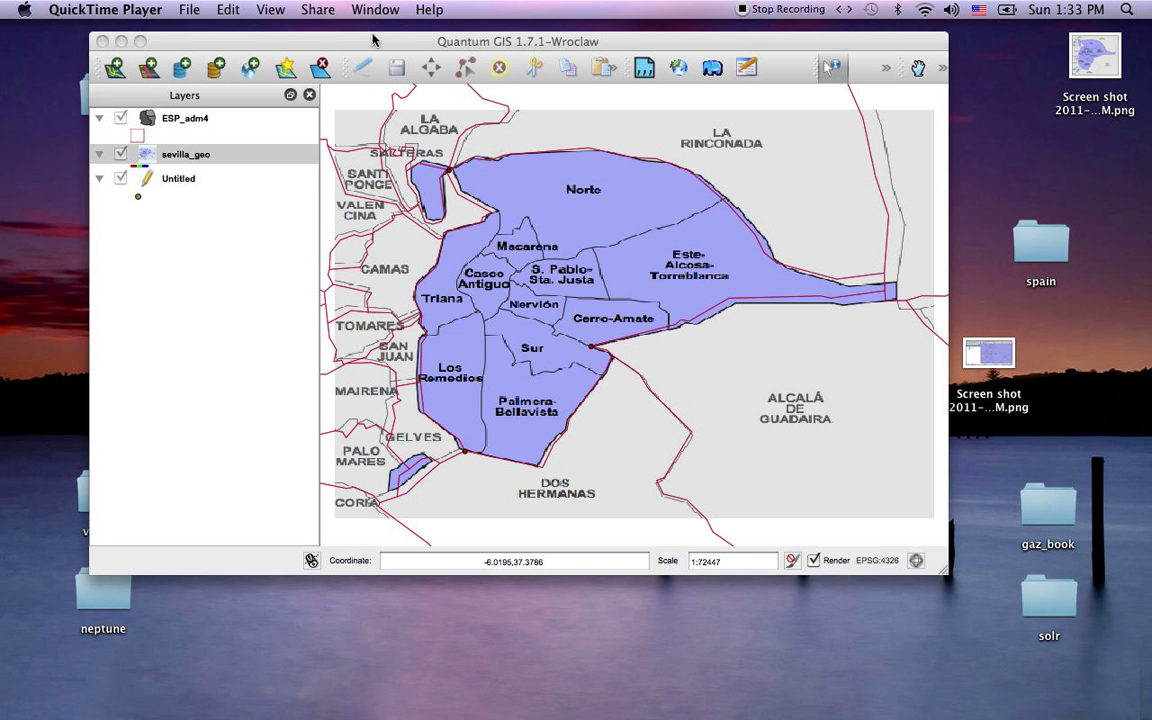
Drag the QGIS window by its title bar to bring the Sevilla districts map forward.
{"action": "left_click_drag", "start_coordinate": [371, 45], "coordinate": [340, 45]}
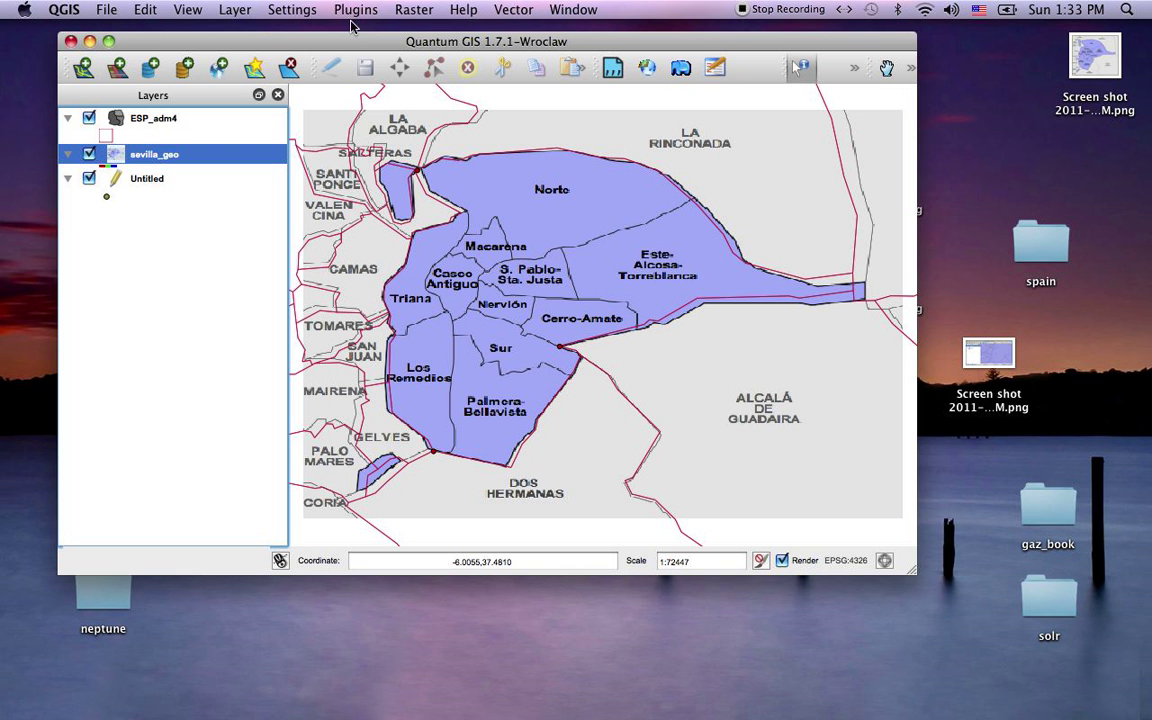
{"action": "left_click", "coordinate": [296, 11]}
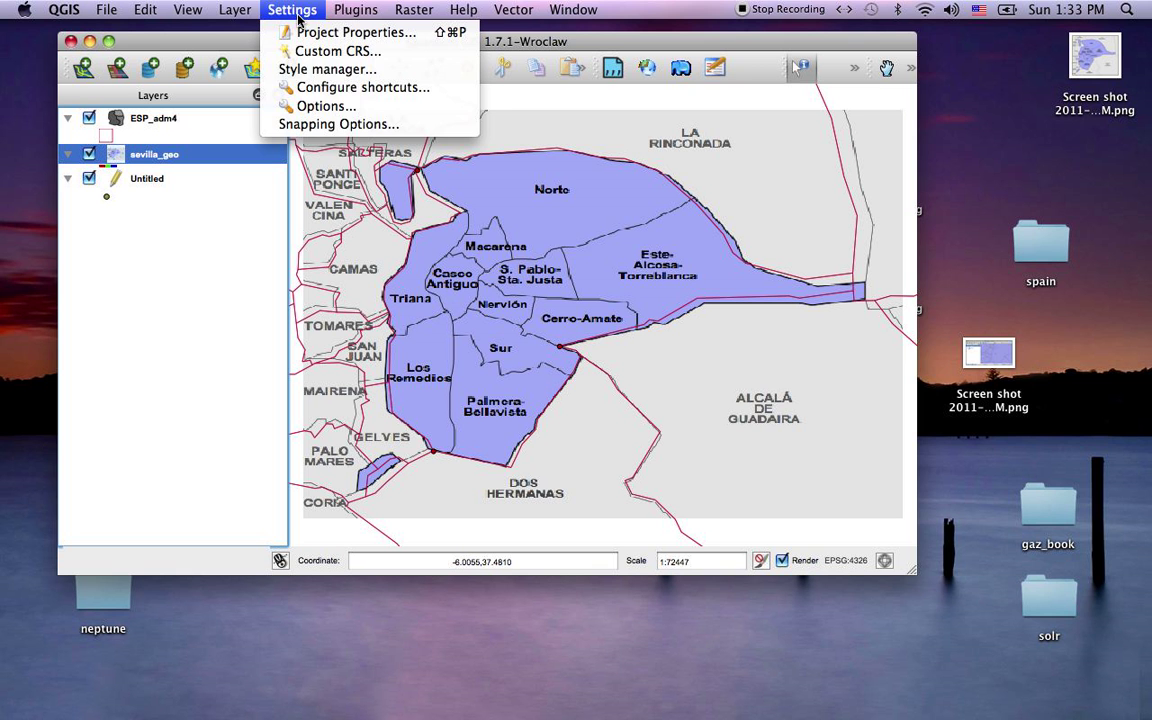
{"action": "left_click", "coordinate": [310, 126]}
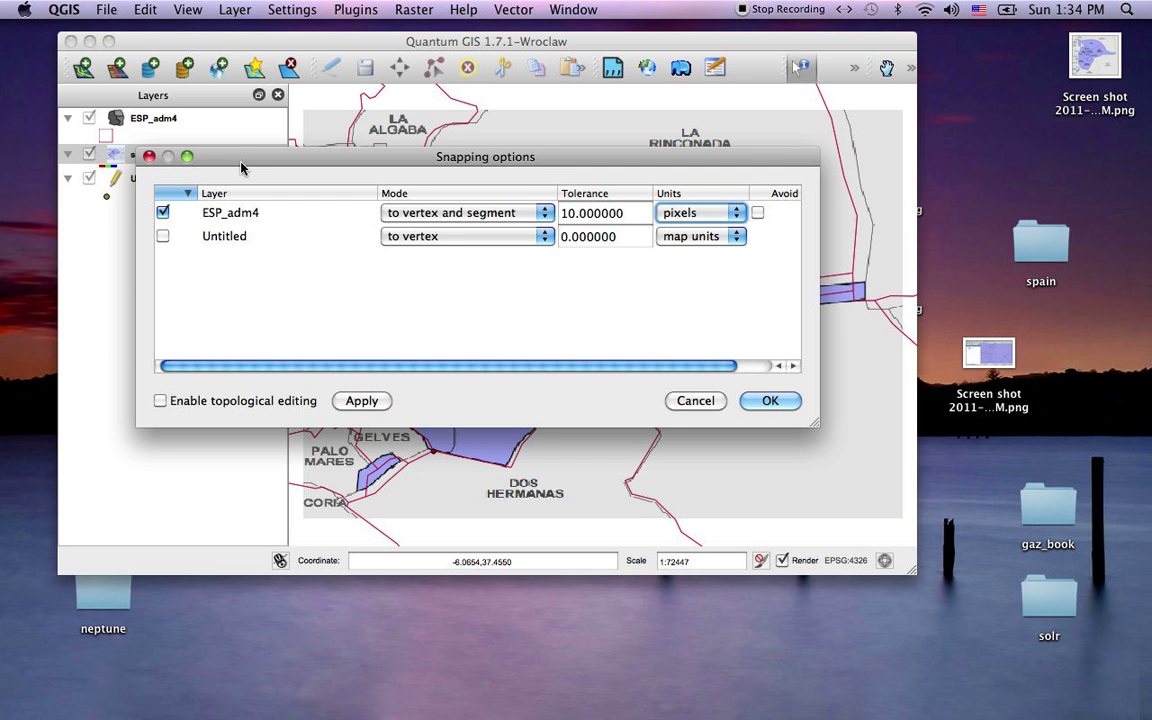
{"action": "left_click_drag", "start_coordinate": [218, 156], "coordinate": [177, 237]}
{"action": "left_click", "coordinate": [123, 294]}
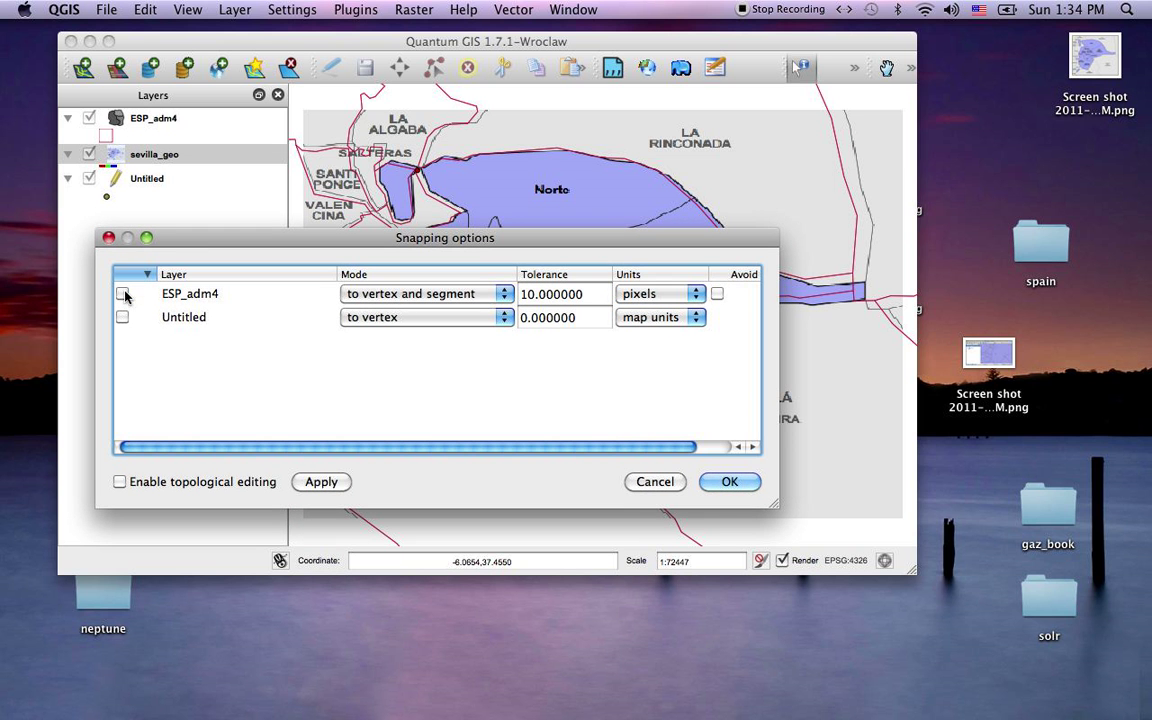
{"action": "left_click", "coordinate": [123, 294]}
{"action": "left_click", "coordinate": [505, 294]}
{"action": "left_click", "coordinate": [418, 294]}
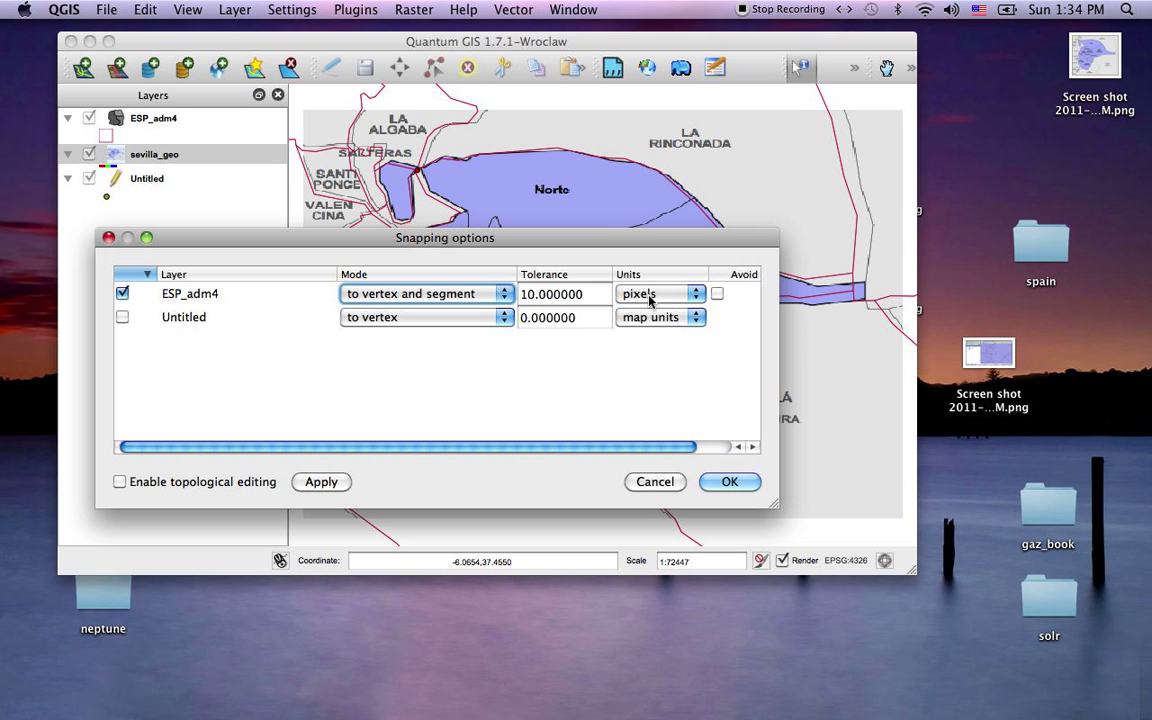
{"action": "left_click", "coordinate": [694, 294]}
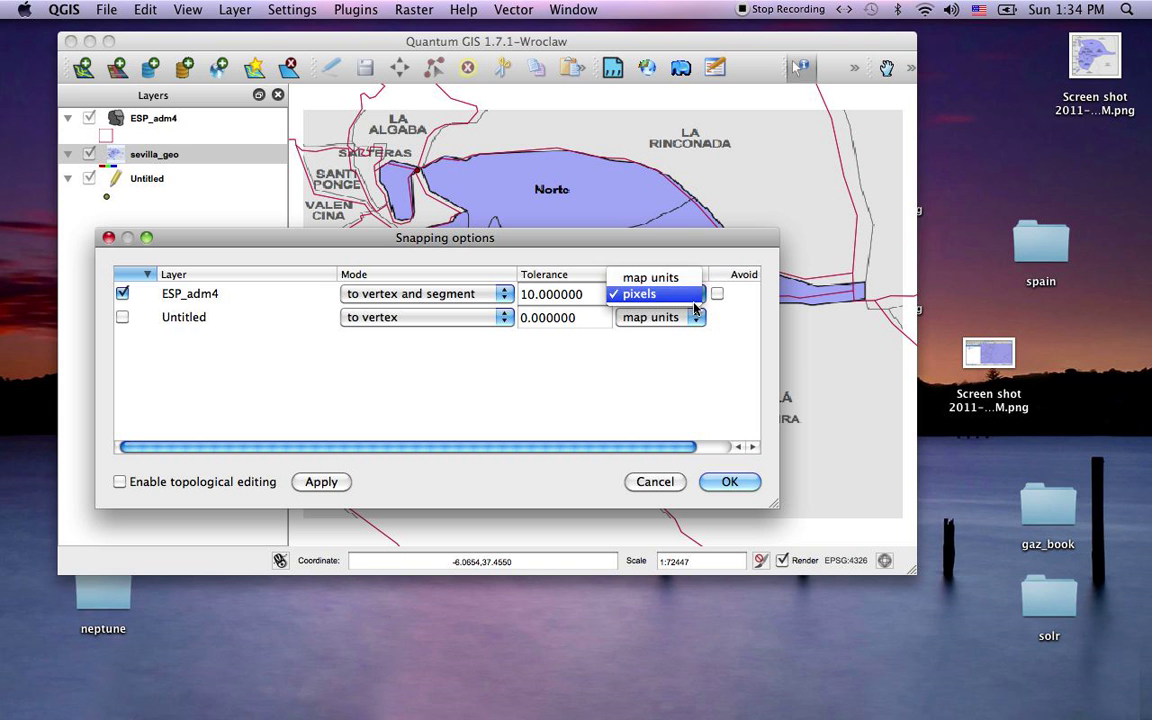
{"action": "left_click", "coordinate": [694, 298]}
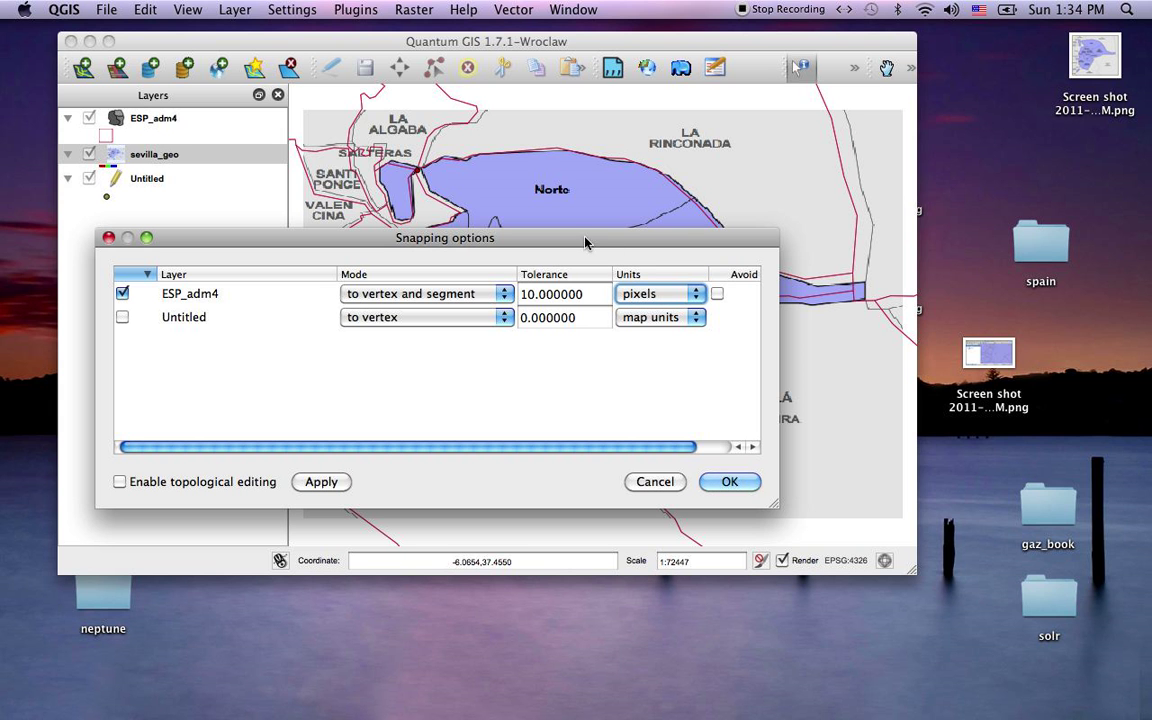
{"action": "left_click_drag", "start_coordinate": [586, 242], "coordinate": [517, 389]}
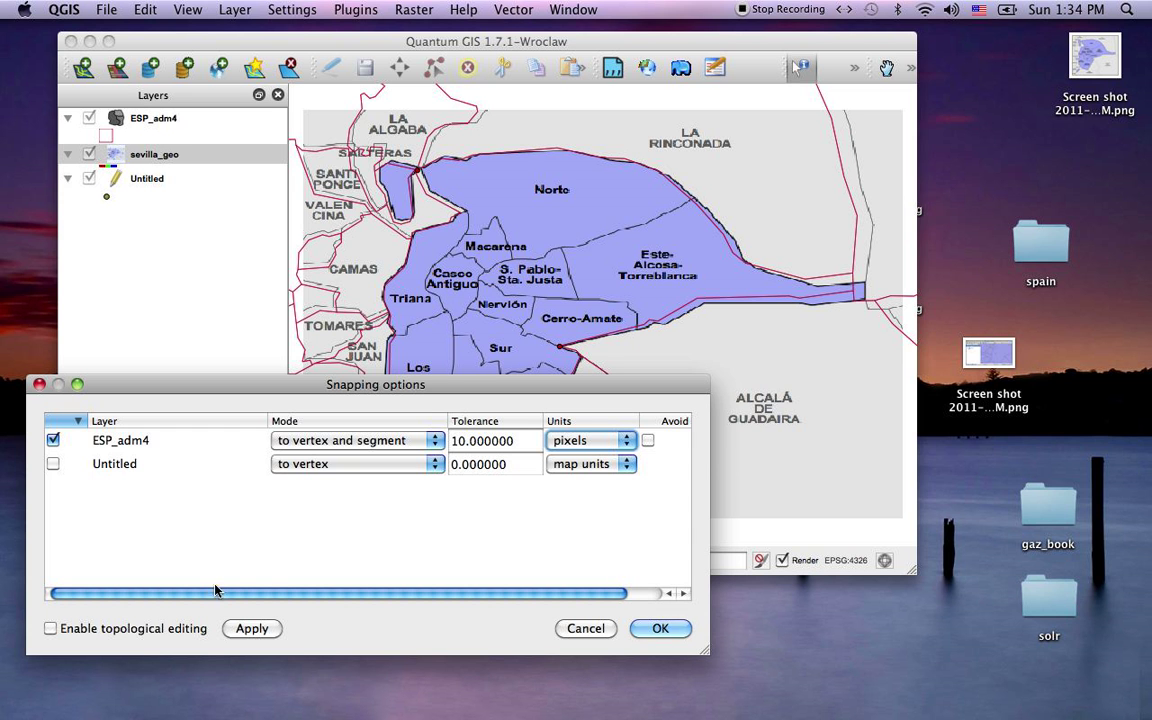
{"action": "left_click", "coordinate": [660, 627]}
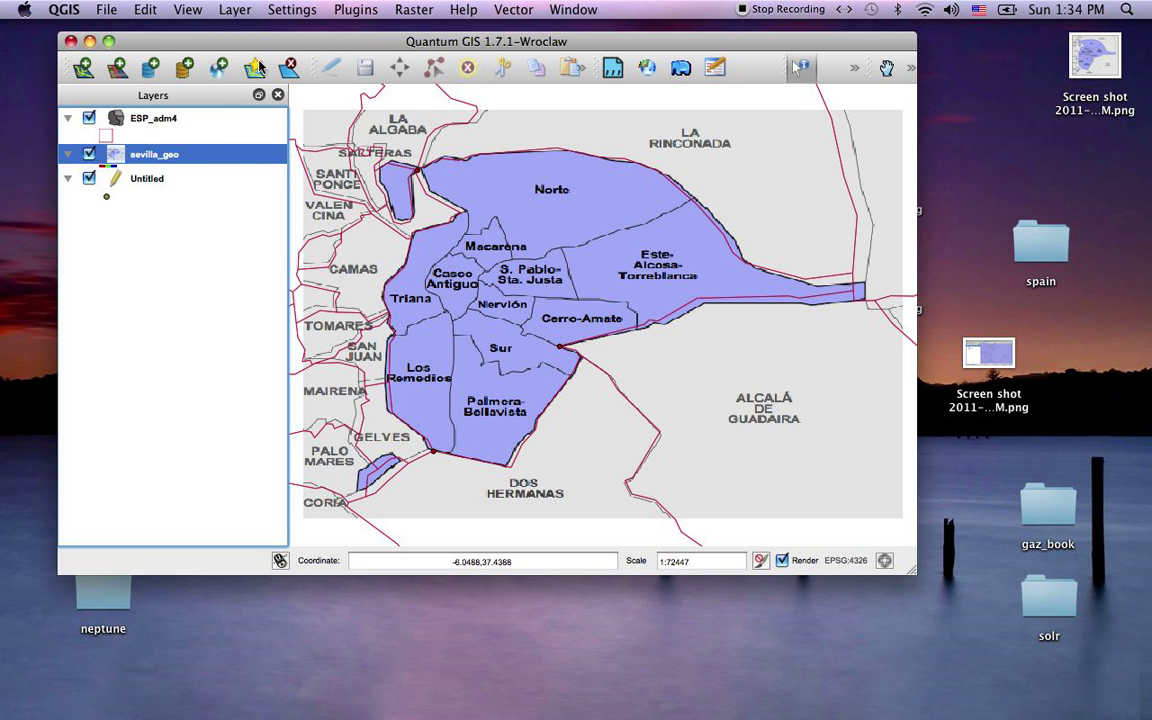
Define a new Polygon shapefile layer in WGS 84 (EPSG:4326) and accept its settings.
{"action": "left_click", "coordinate": [235, 10]}
{"action": "mouse_move", "coordinate": [430, 31]}
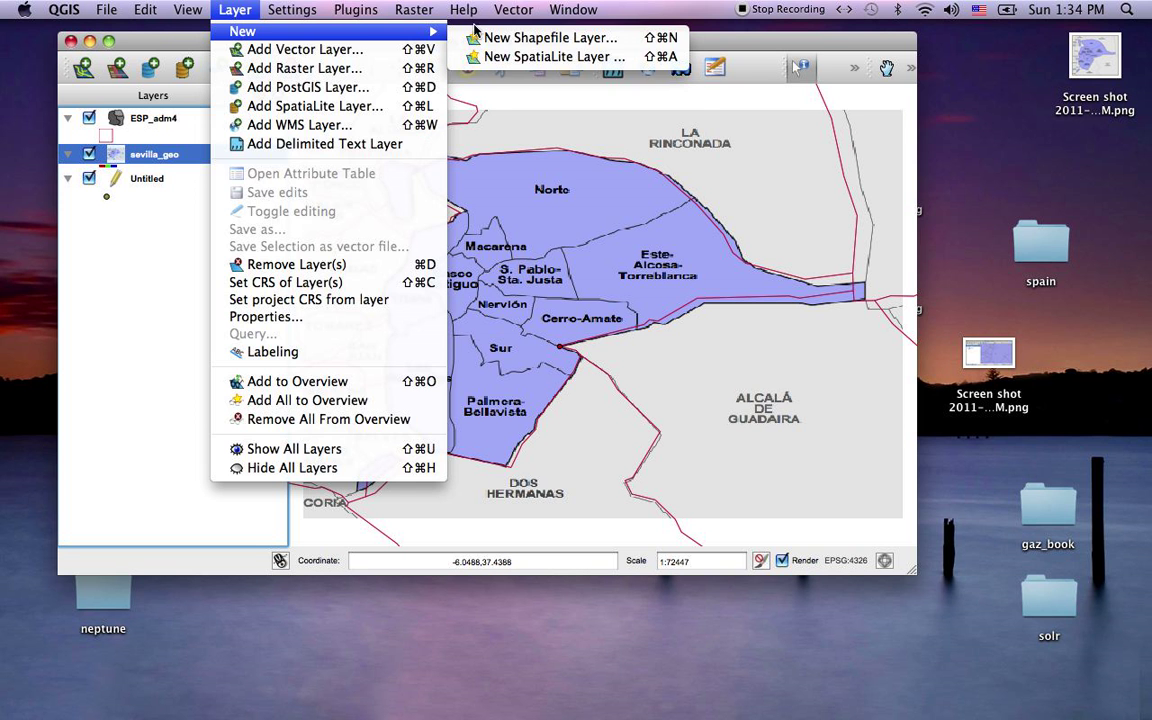
{"action": "left_click", "coordinate": [520, 38]}
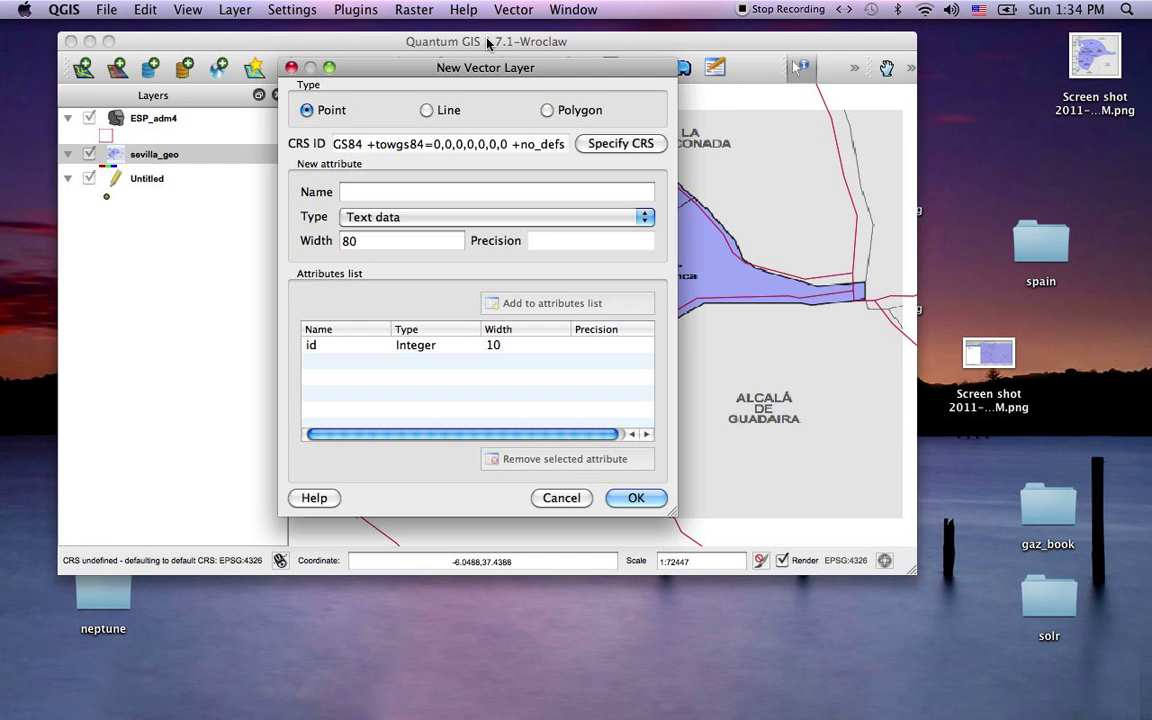
{"action": "left_click", "coordinate": [547, 111]}
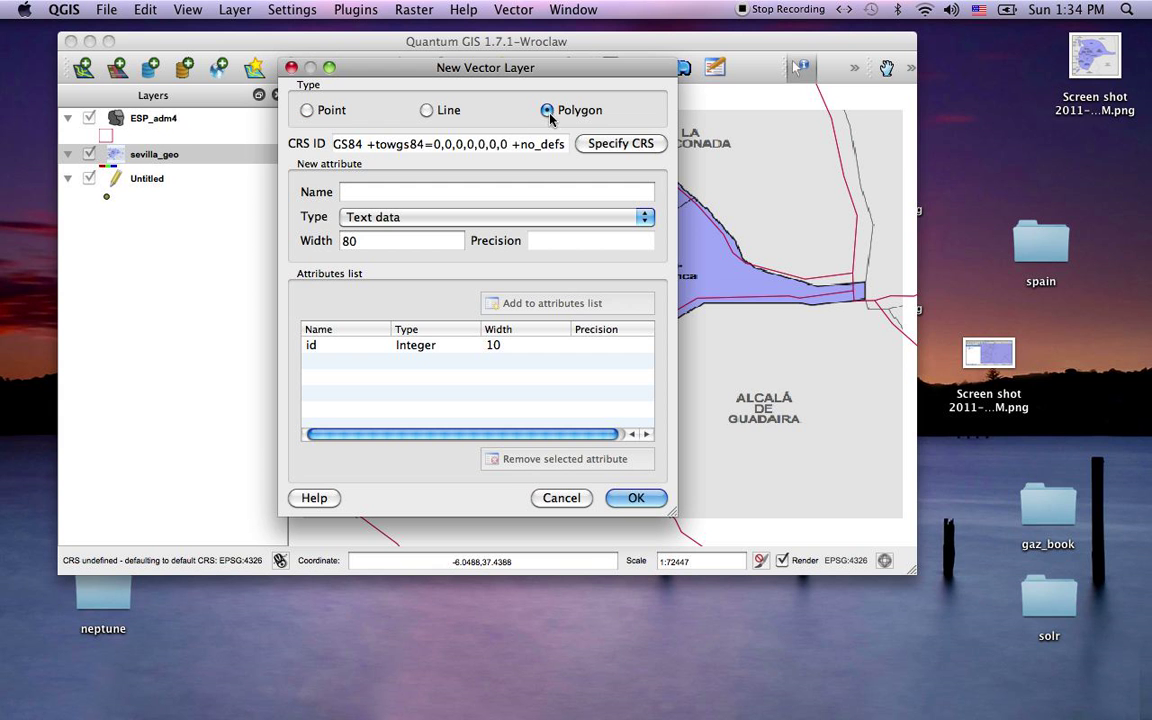
{"action": "left_click", "coordinate": [613, 146]}
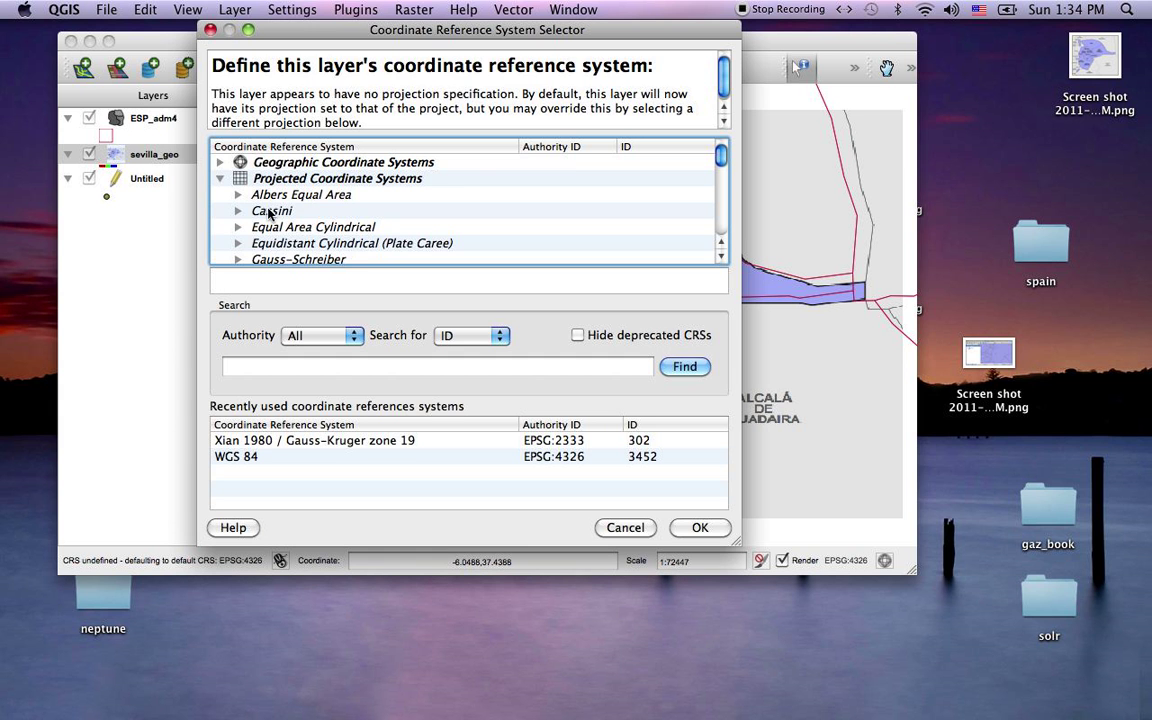
{"action": "left_click", "coordinate": [230, 456]}
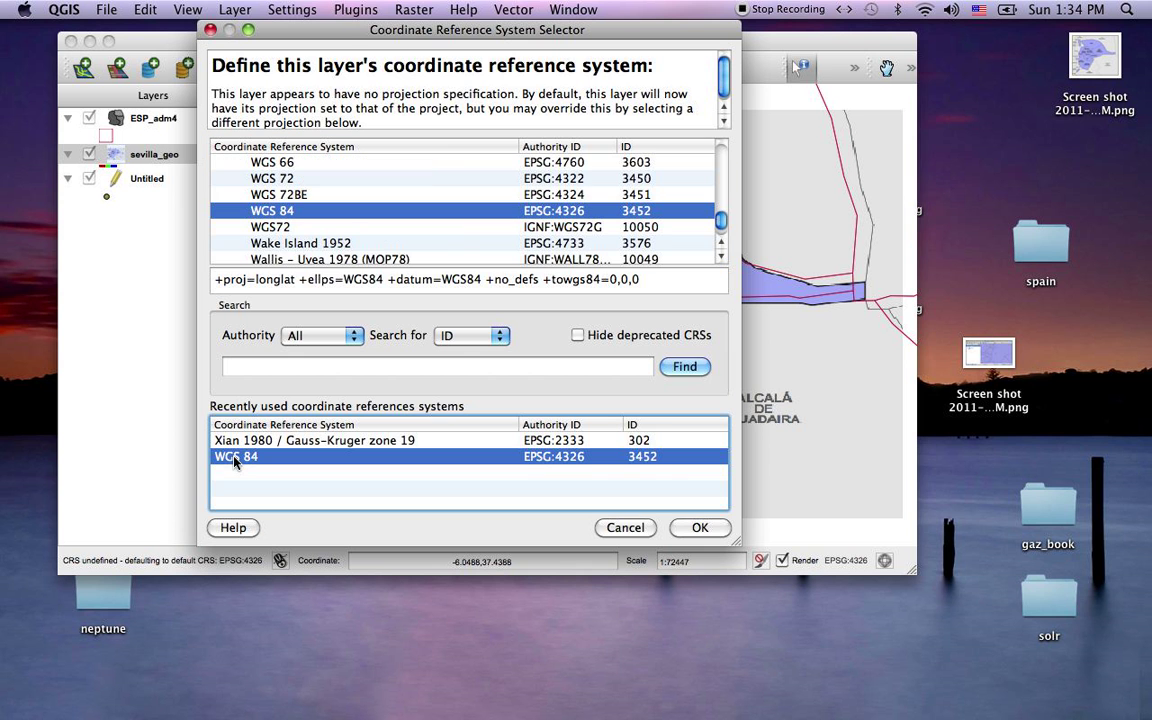
{"action": "left_click", "coordinate": [697, 528]}
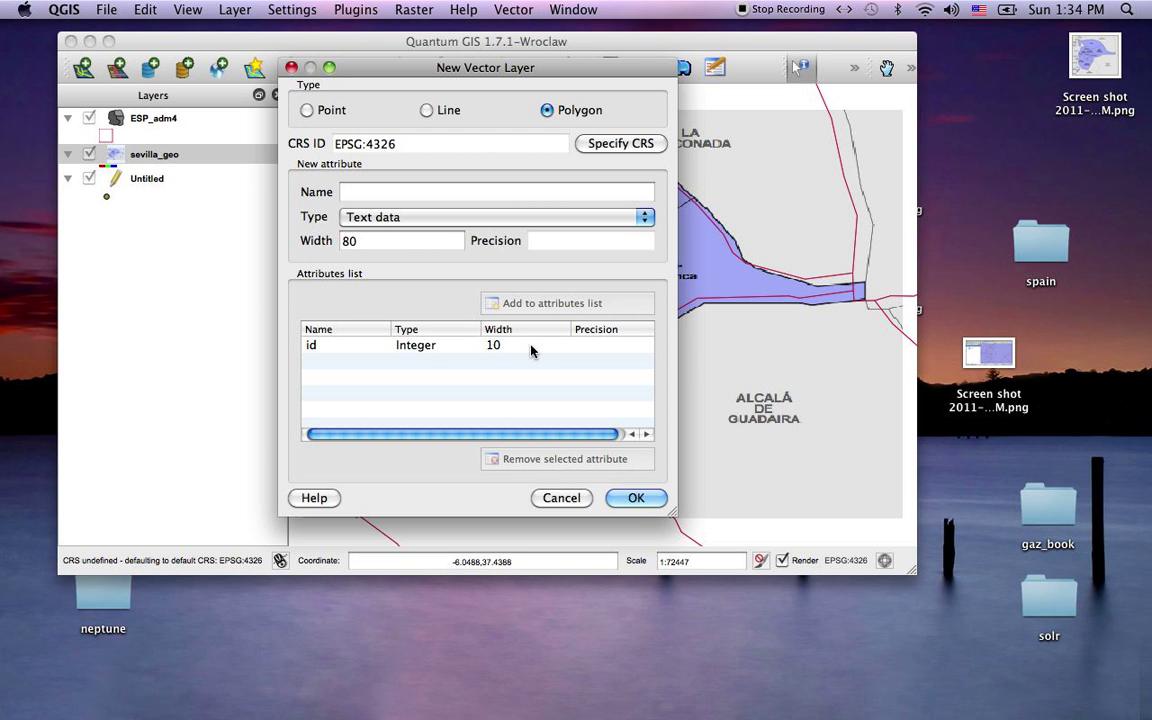
{"action": "left_click", "coordinate": [632, 498]}
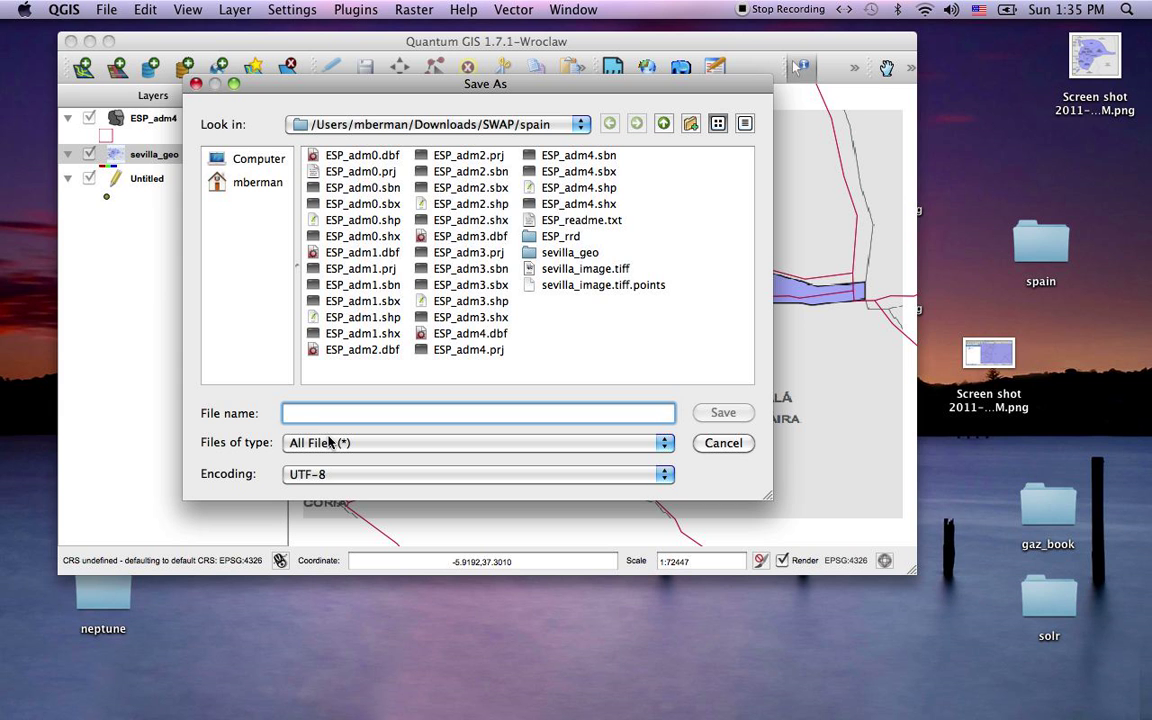
Save the new layer as SevillaDist in the spain folder.
{"action": "type", "text": "Sevilla"}
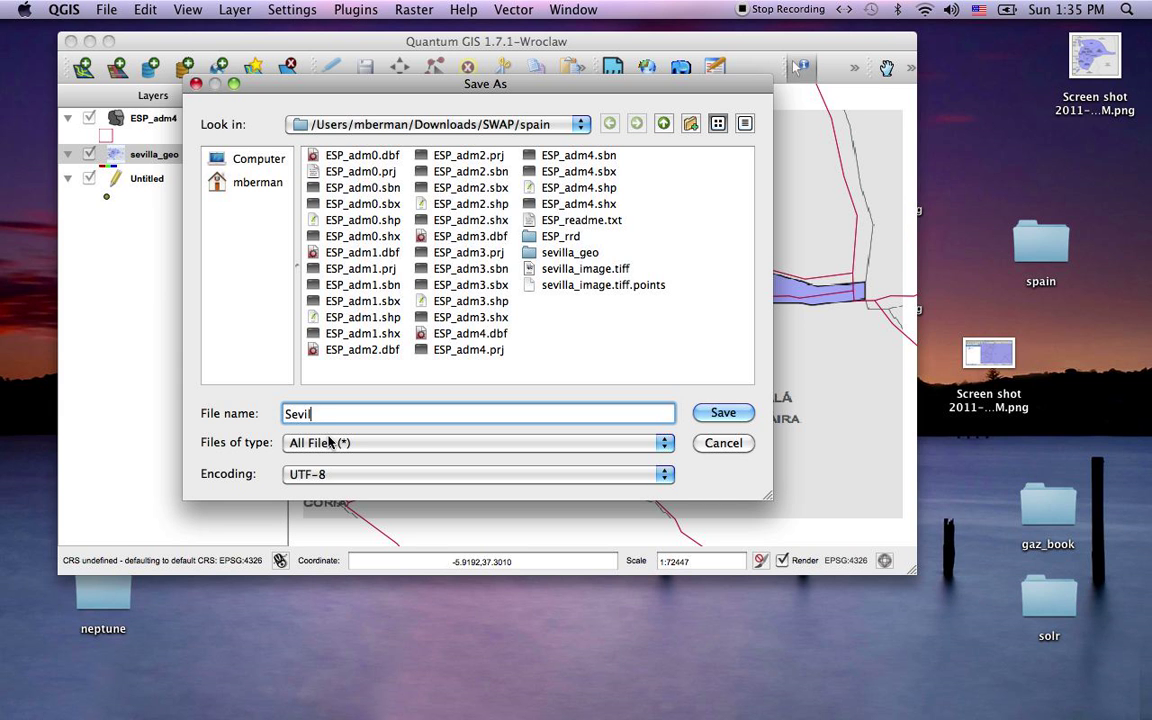
{"action": "key", "text": "BackSpace"}
{"action": "key", "text": "BackSpace"}
{"action": "type", "text": "laDist"}
{"action": "left_click", "coordinate": [722, 412]}
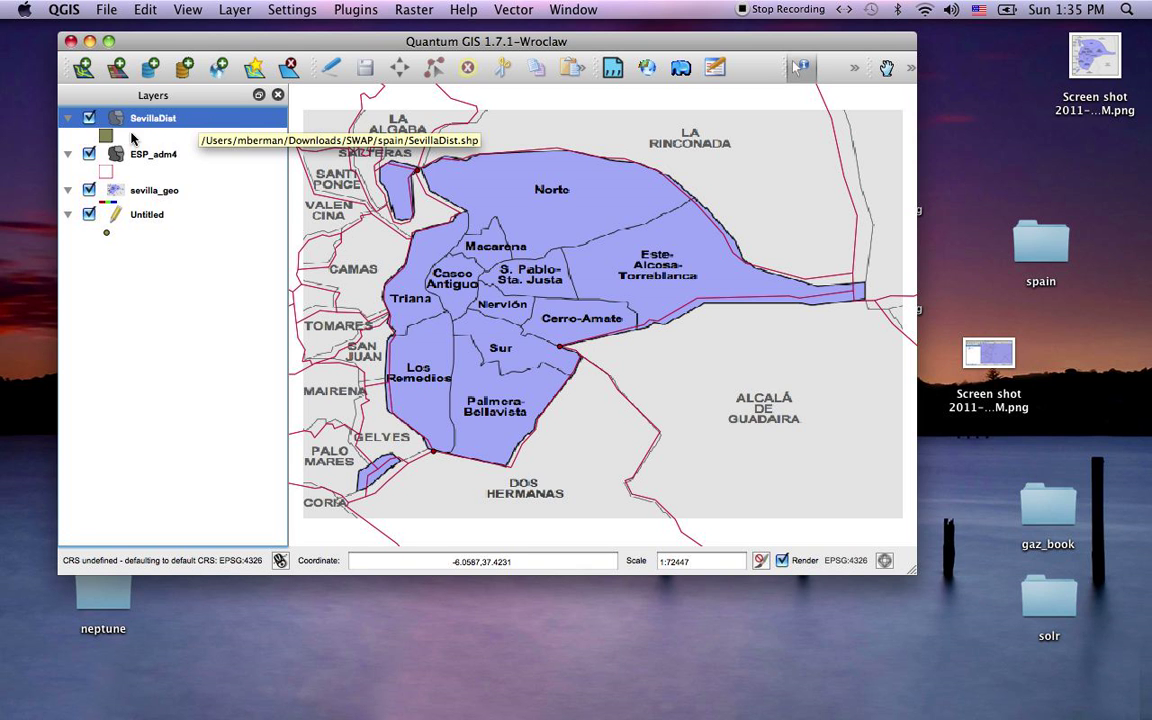
Put SevillaDist into editing with Capture Polygon, and zoom in on Los Remedios and Gelves.
{"action": "left_click", "coordinate": [334, 67]}
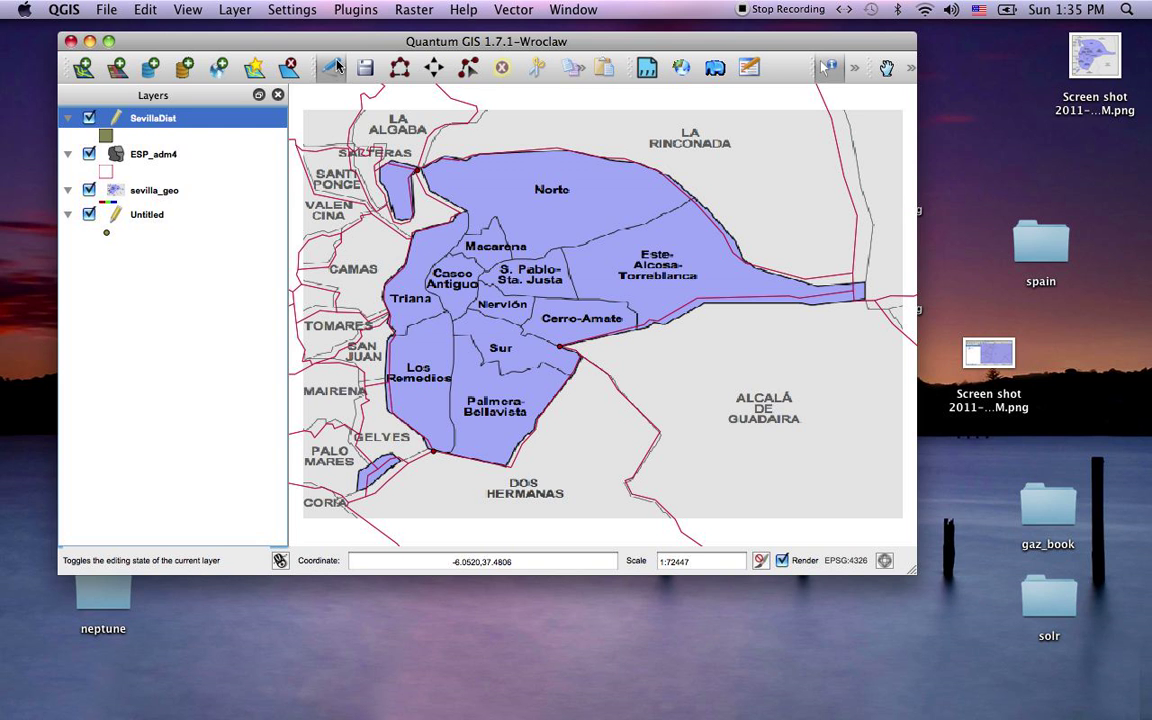
{"action": "left_click", "coordinate": [399, 67]}
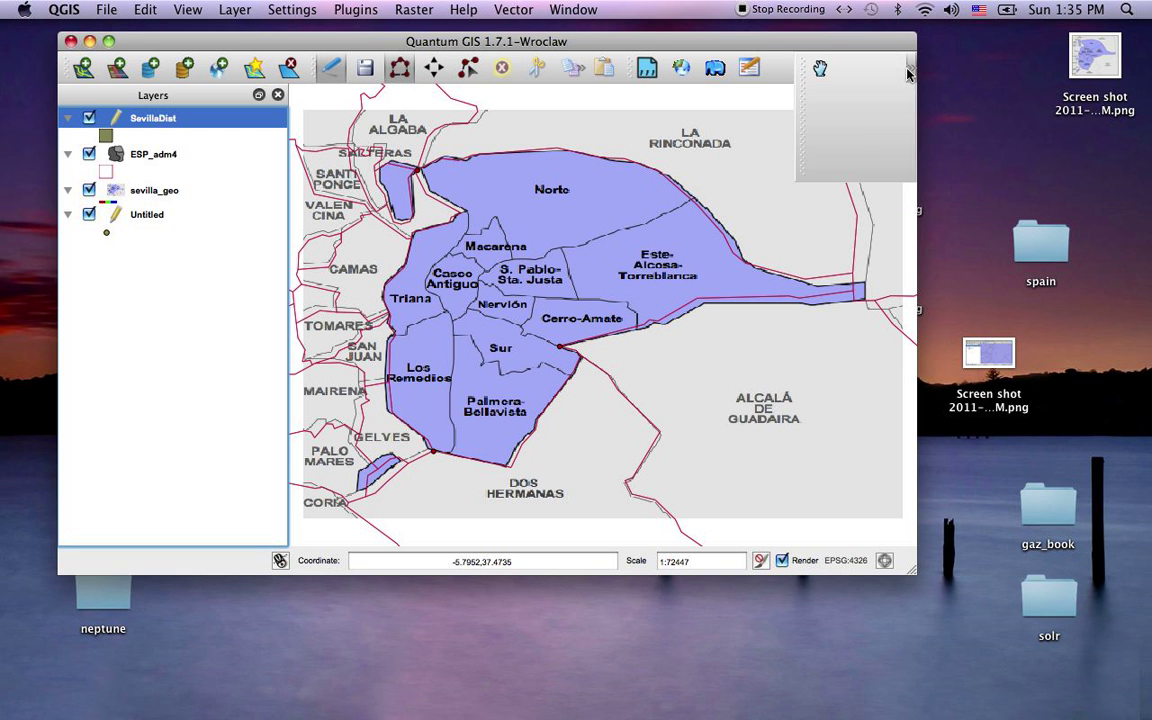
{"action": "left_click", "coordinate": [910, 68]}
{"action": "left_click", "coordinate": [814, 98]}
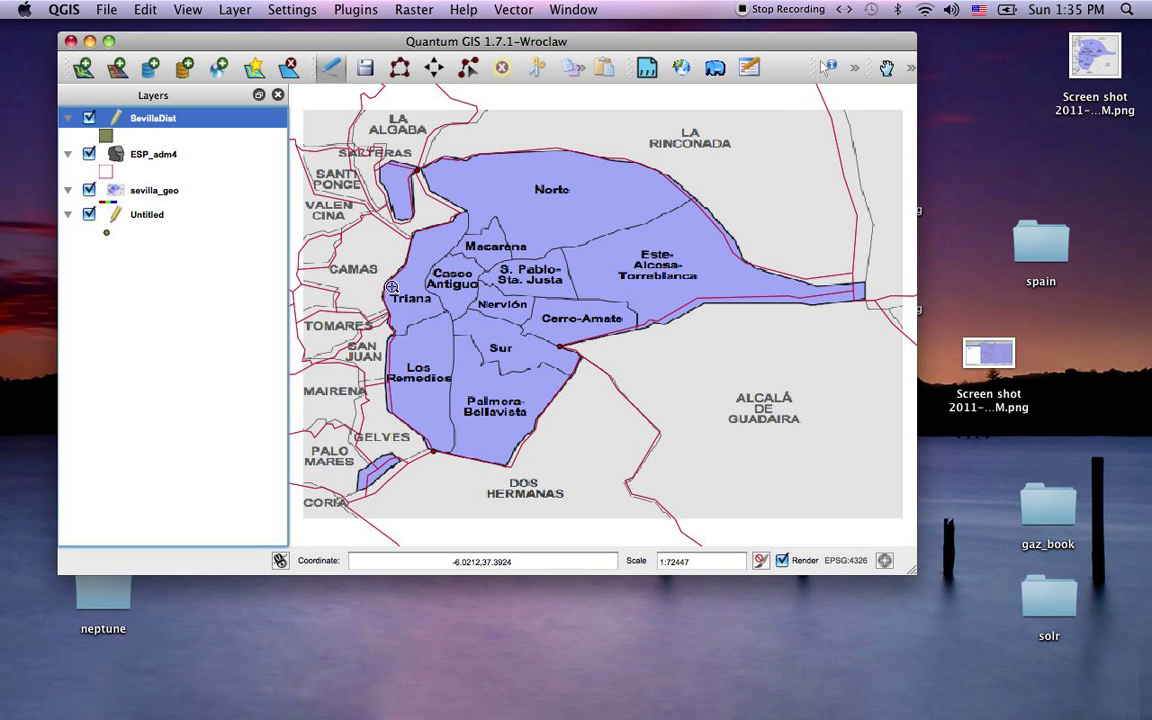
{"action": "left_click_drag", "start_coordinate": [360, 302], "coordinate": [478, 487]}
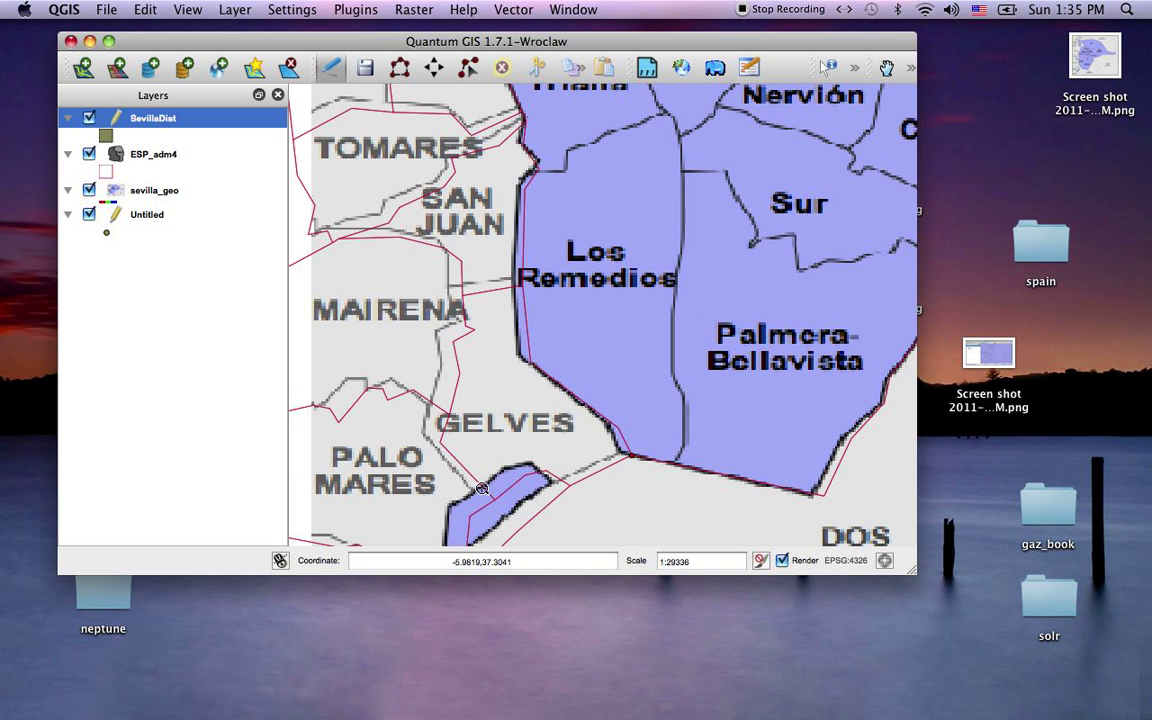
Trace six vertices around Los Remedios, from the southern corner to the southern tip.
{"action": "left_click", "coordinate": [400, 67]}
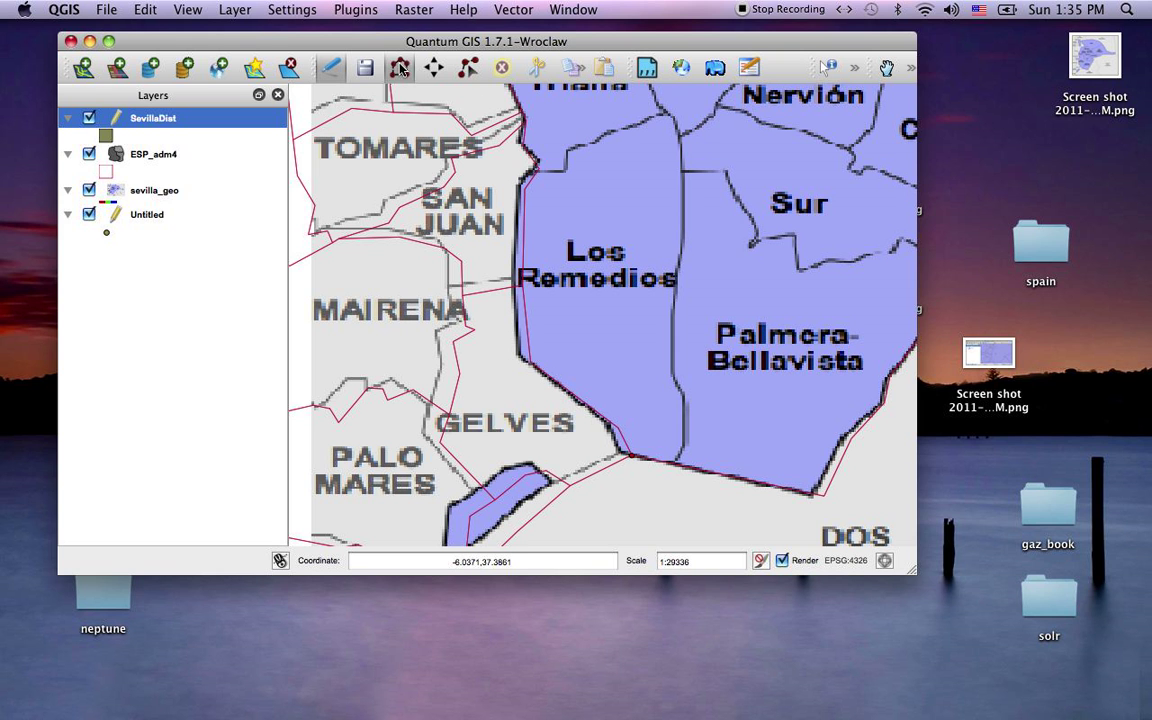
{"action": "left_click", "coordinate": [683, 443]}
{"action": "left_click", "coordinate": [682, 388]}
{"action": "left_click", "coordinate": [673, 372]}
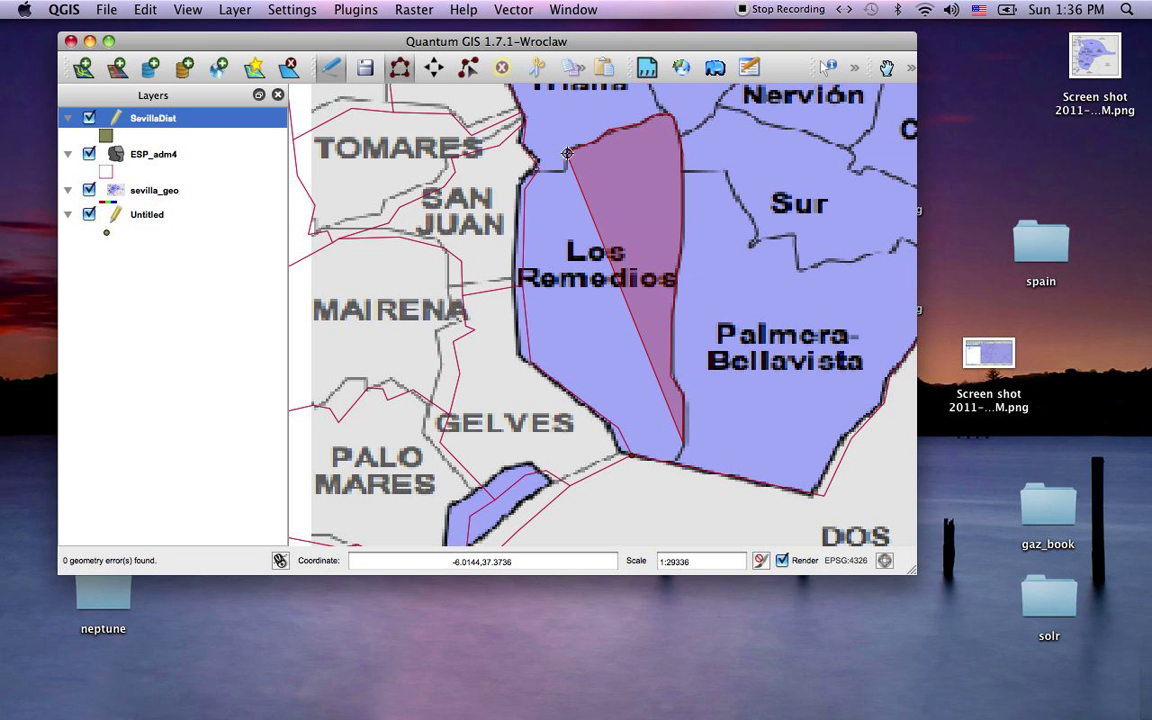
{"action": "left_click", "coordinate": [566, 153]}
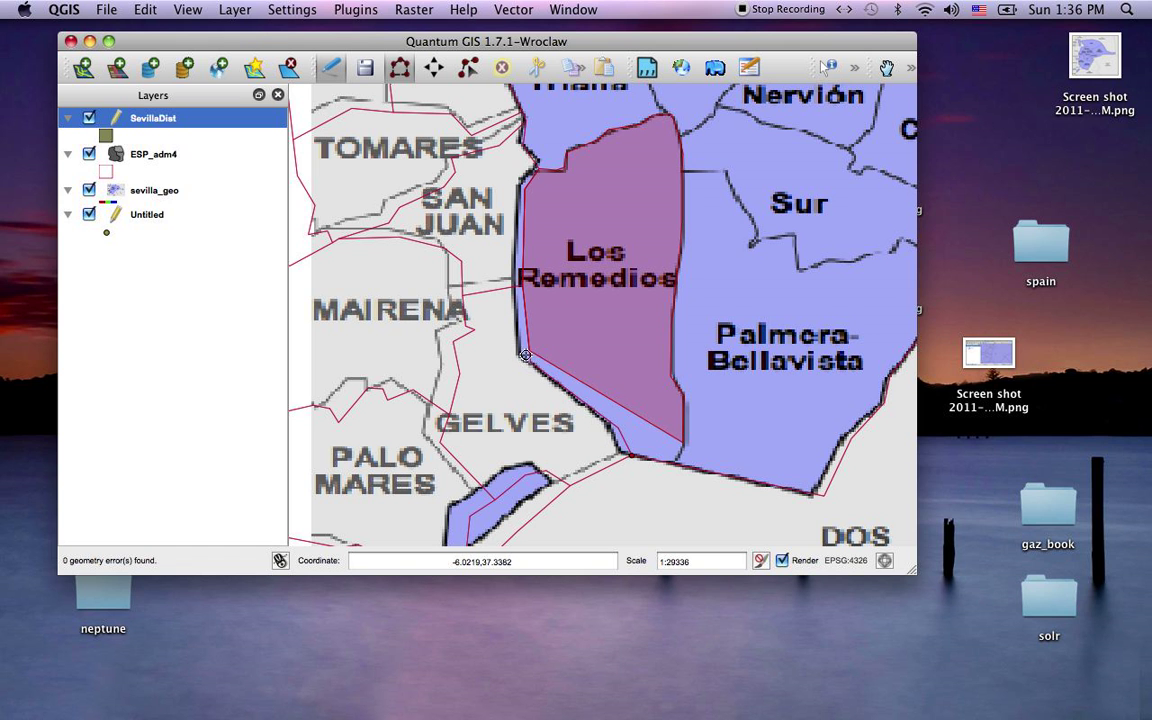
{"action": "left_click", "coordinate": [532, 363]}
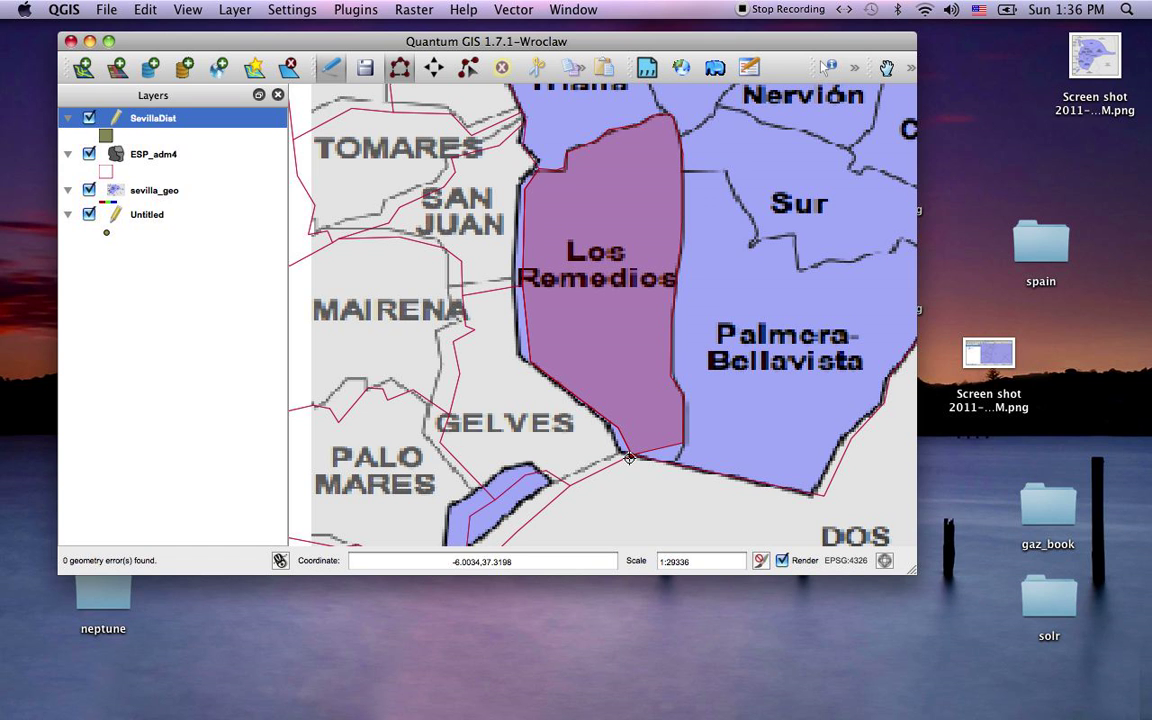
{"action": "left_click", "coordinate": [632, 458]}
Finish the Los Remedios polygon and give it id 1.
{"action": "right_click", "coordinate": [676, 464]}
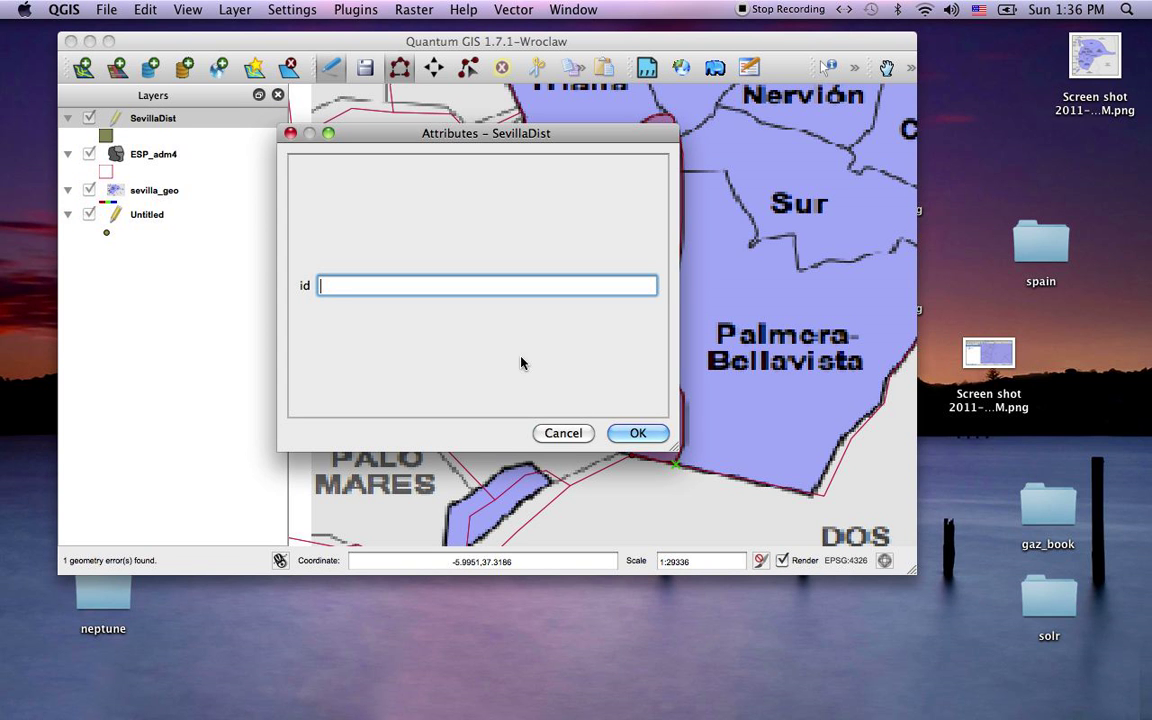
{"action": "type", "text": "1"}
{"action": "left_click", "coordinate": [636, 432]}
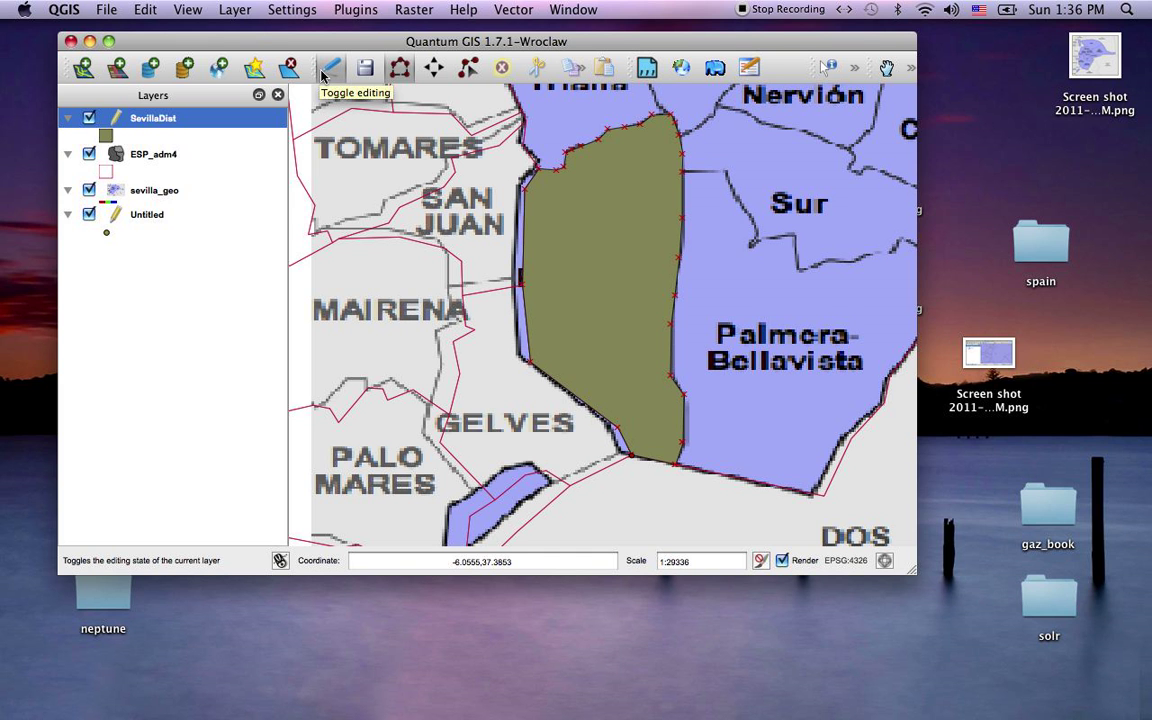
{"action": "right_click", "coordinate": [170, 121]}
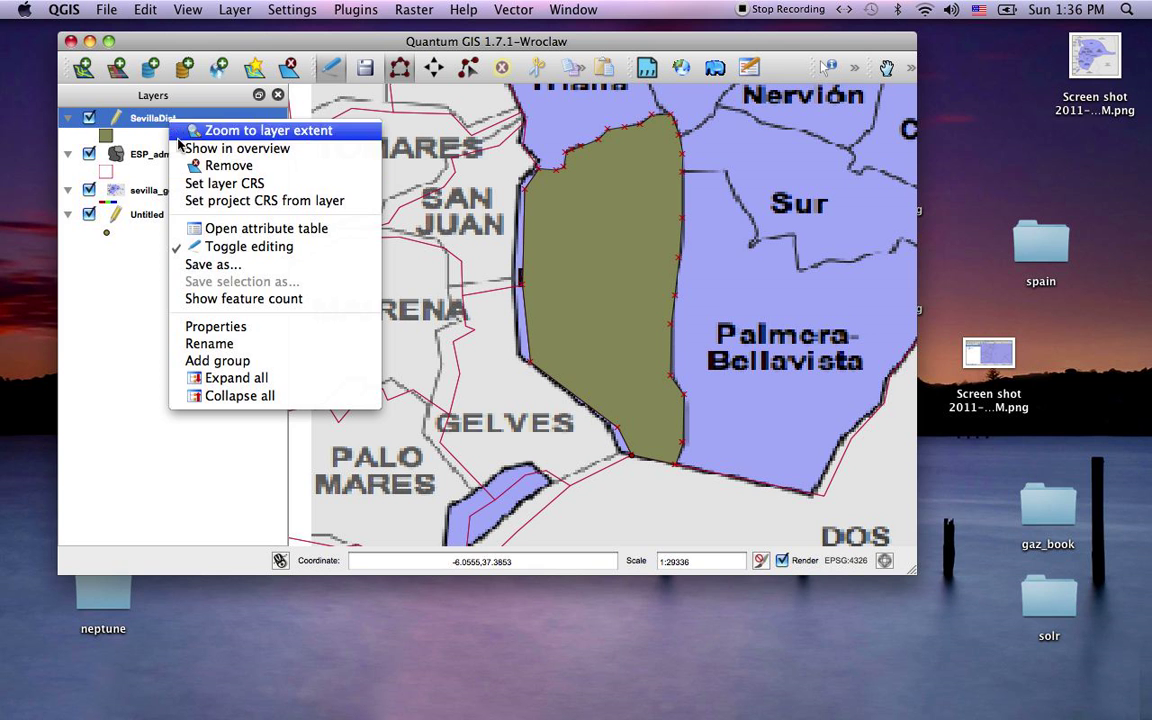
Add a District field of type Text (string), width 50, to SevillaDist's fields.
{"action": "left_click", "coordinate": [205, 326]}
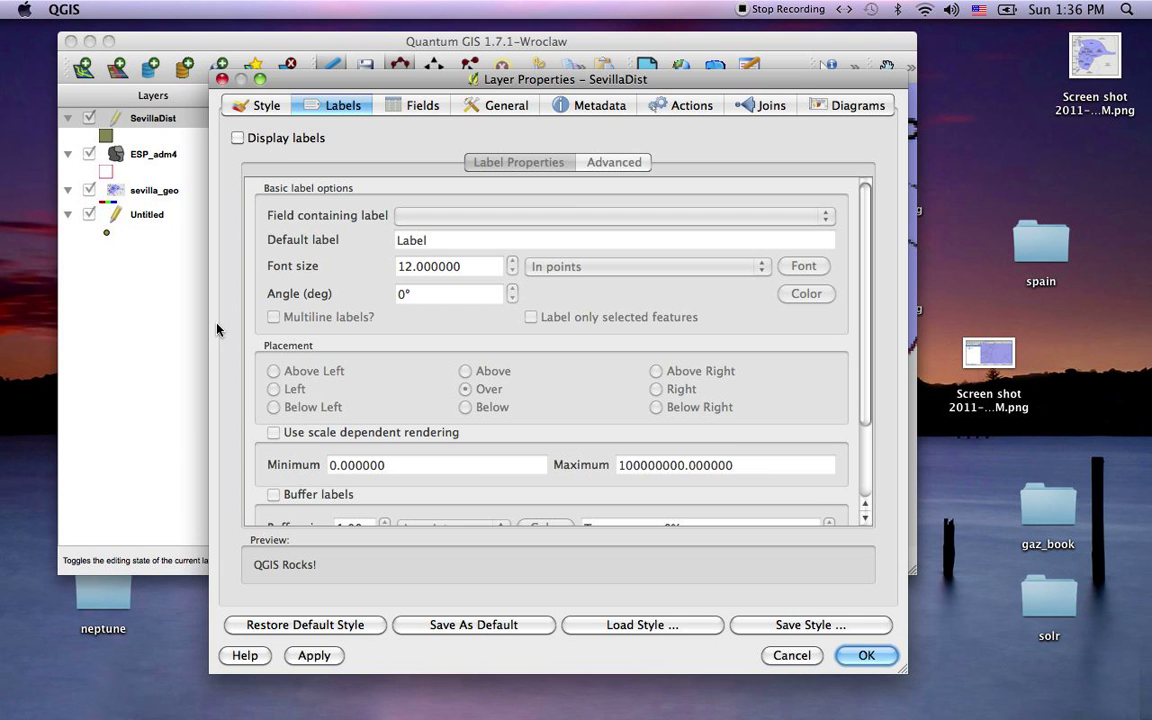
{"action": "left_click", "coordinate": [415, 105]}
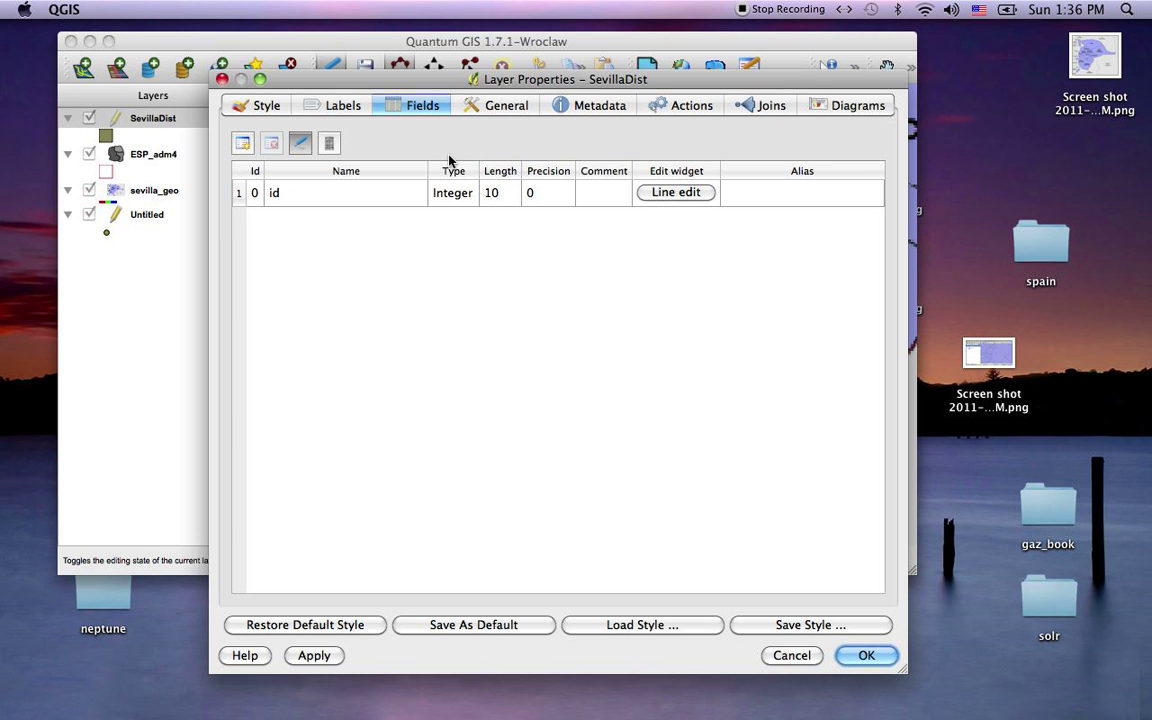
{"action": "left_click", "coordinate": [241, 143]}
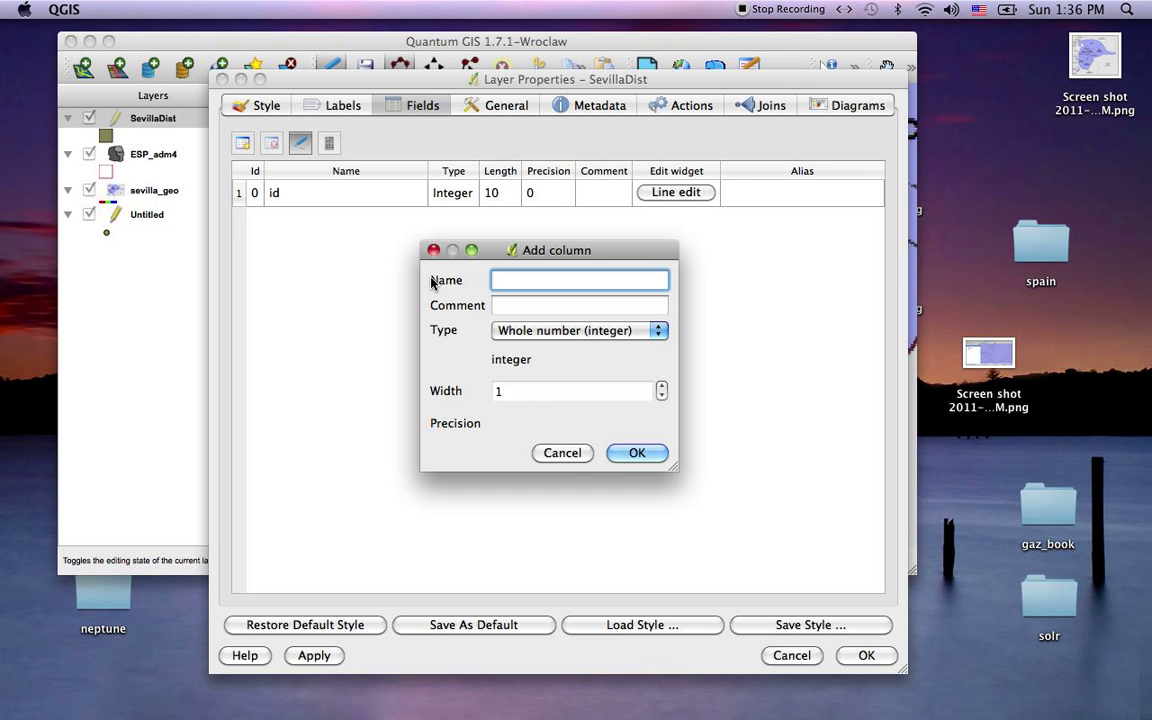
{"action": "type", "text": "District"}
{"action": "left_click", "coordinate": [660, 330]}
{"action": "left_click", "coordinate": [572, 348]}
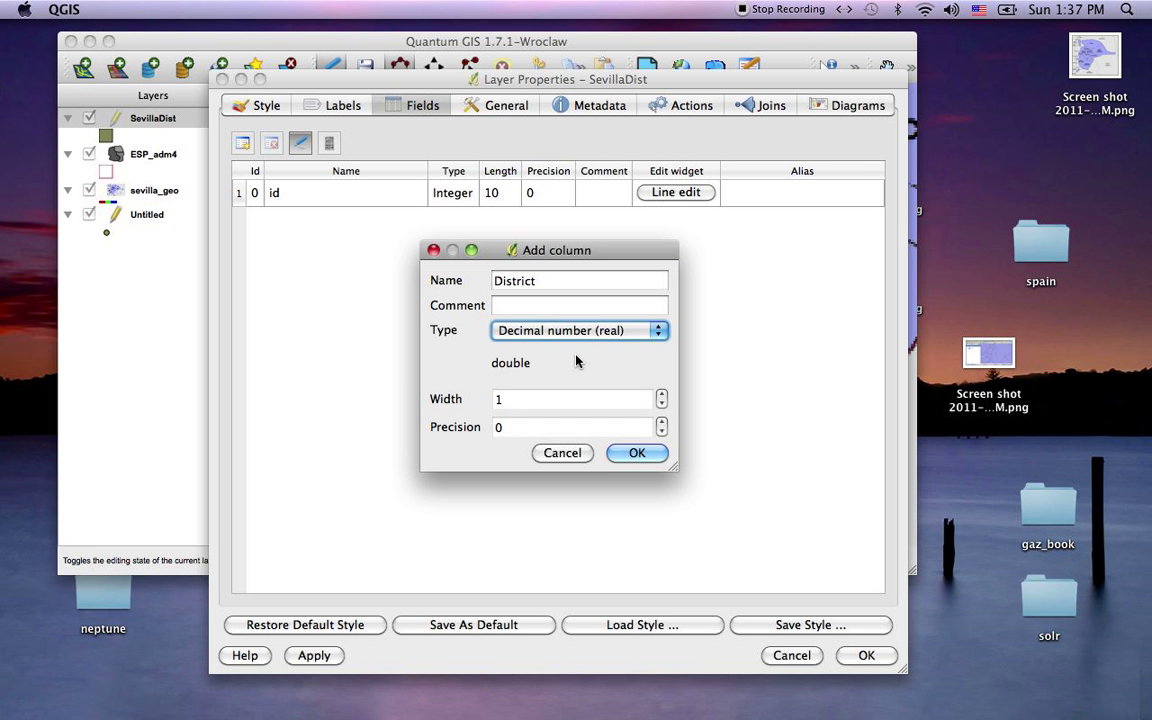
{"action": "left_click", "coordinate": [652, 330]}
{"action": "left_click", "coordinate": [575, 345]}
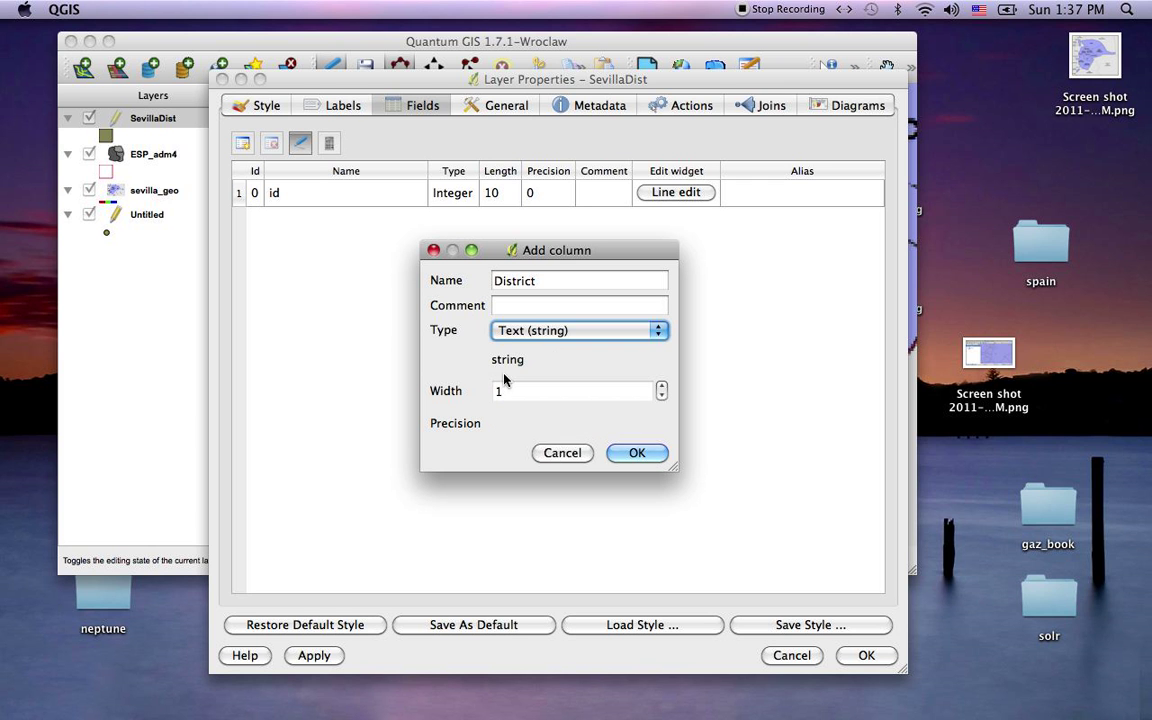
{"action": "key", "text": "Tab"}
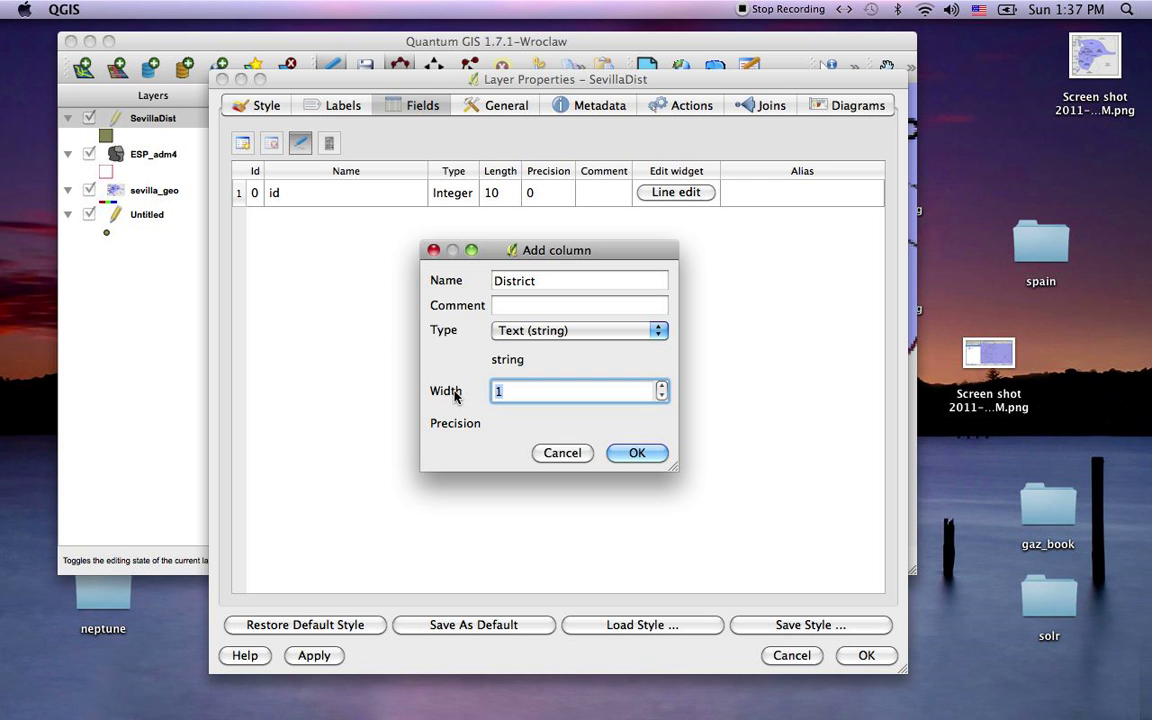
{"action": "type", "text": "50"}
{"action": "left_click", "coordinate": [628, 452]}
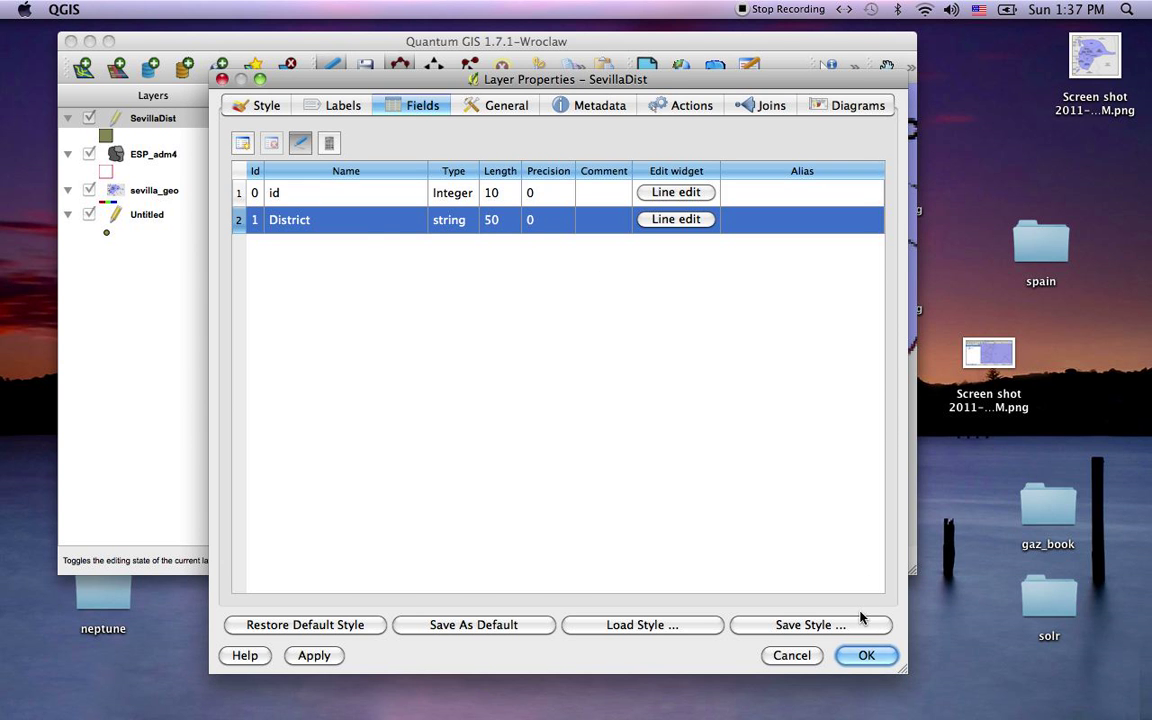
{"action": "left_click", "coordinate": [866, 656]}
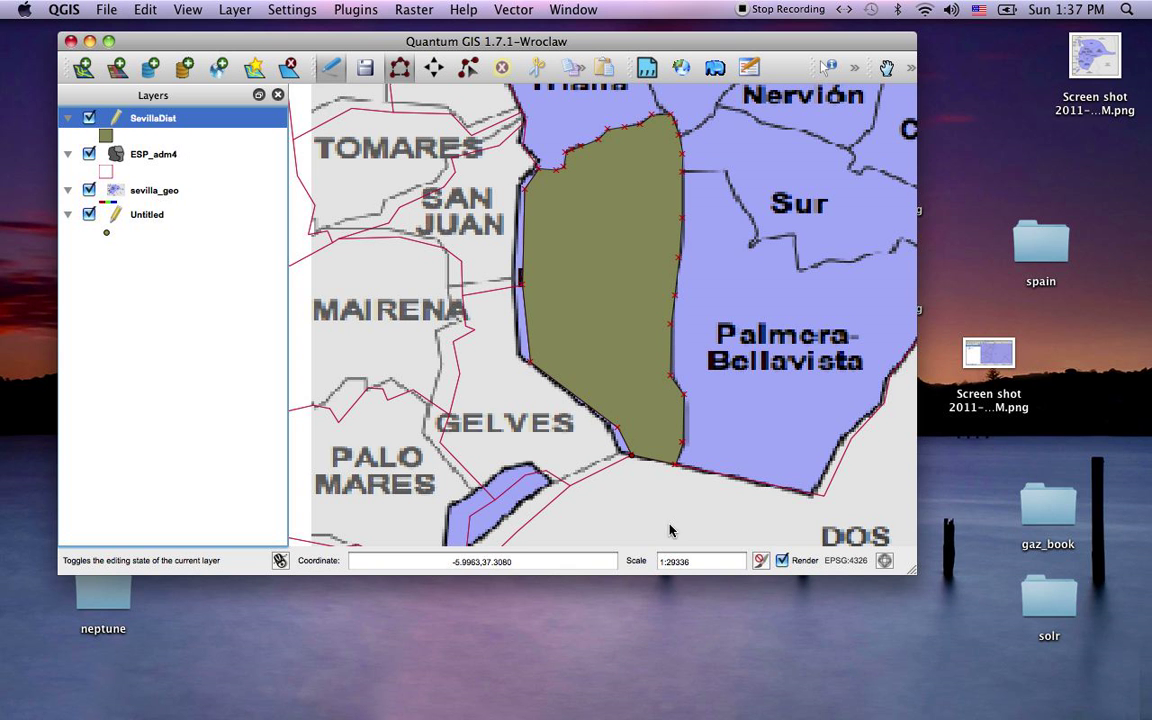
Open the SevillaDist attribute table, then hide and reshow the layer to read the district name.
{"action": "right_click", "coordinate": [134, 119]}
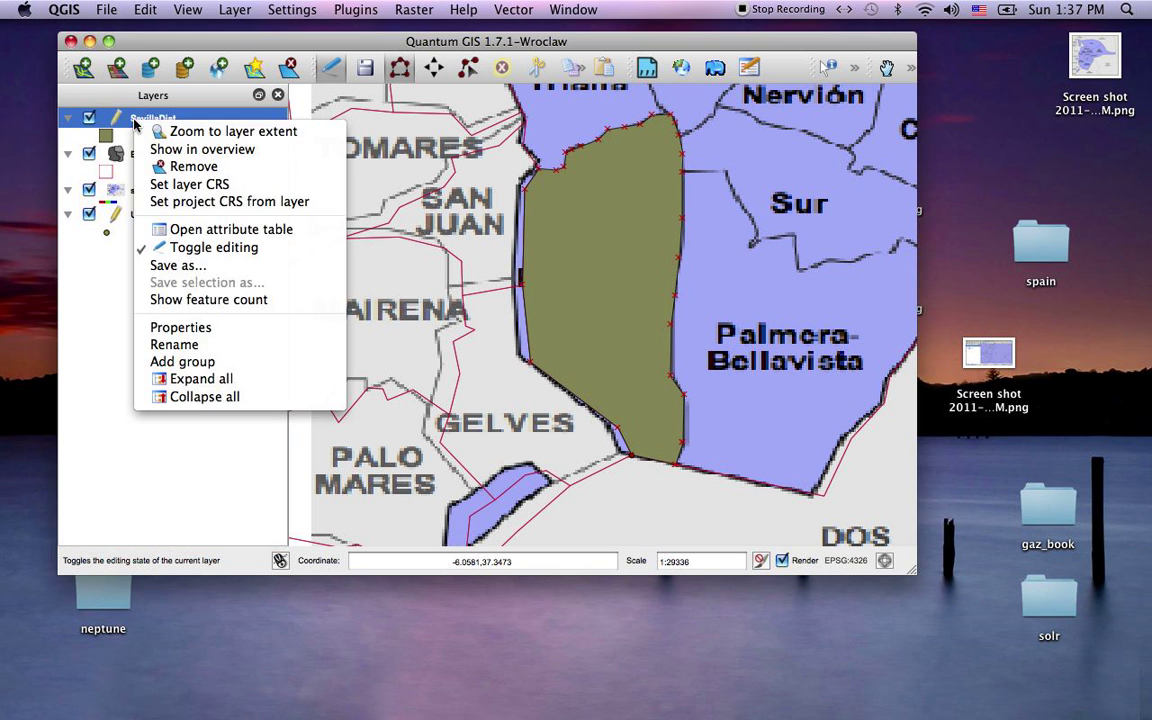
{"action": "left_click", "coordinate": [200, 225]}
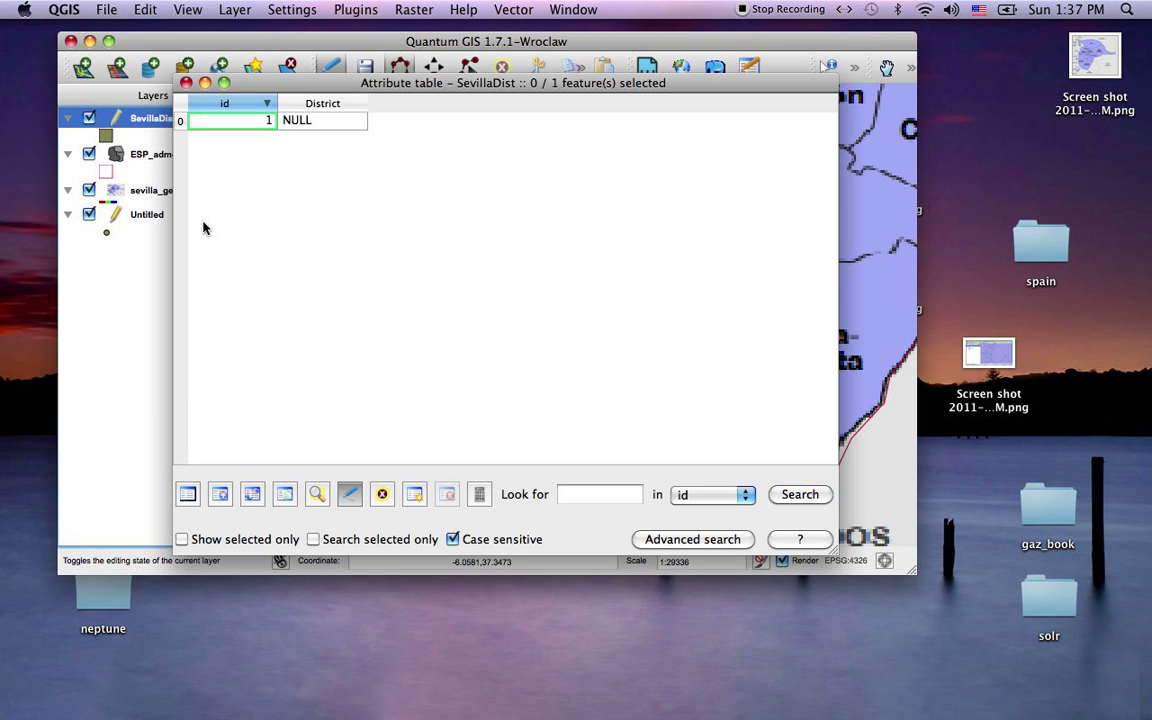
{"action": "left_click", "coordinate": [316, 122]}
{"action": "left_click", "coordinate": [316, 122]}
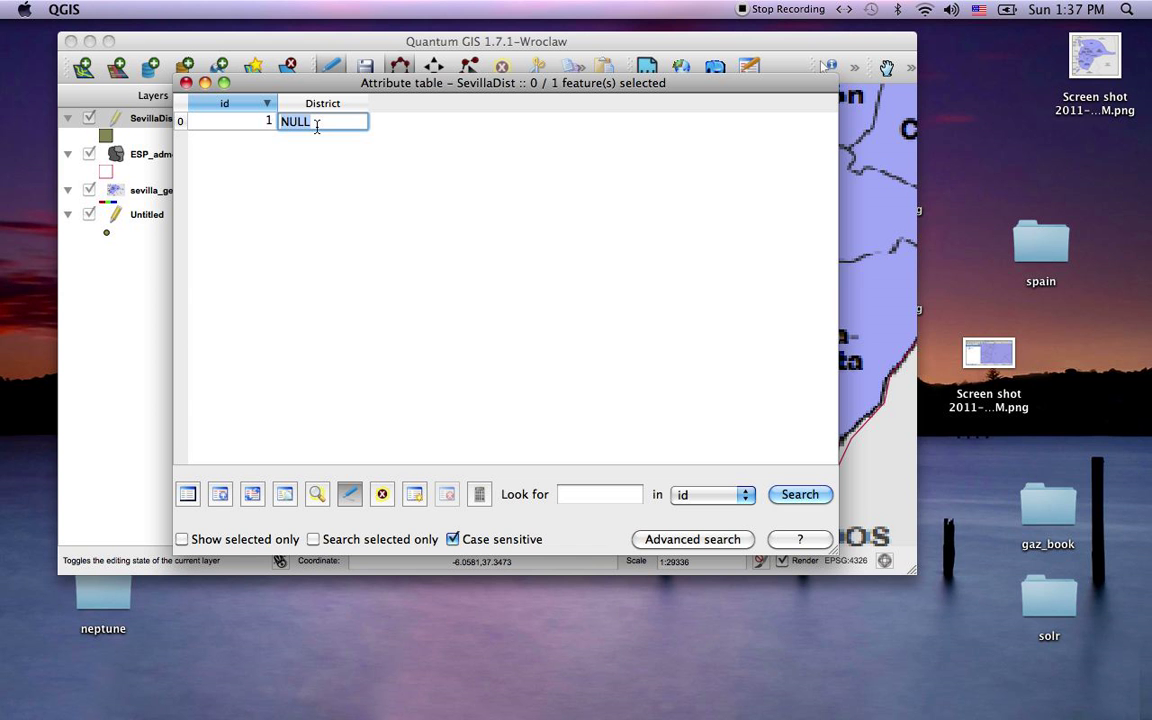
{"action": "left_click_drag", "start_coordinate": [337, 86], "coordinate": [487, 433]}
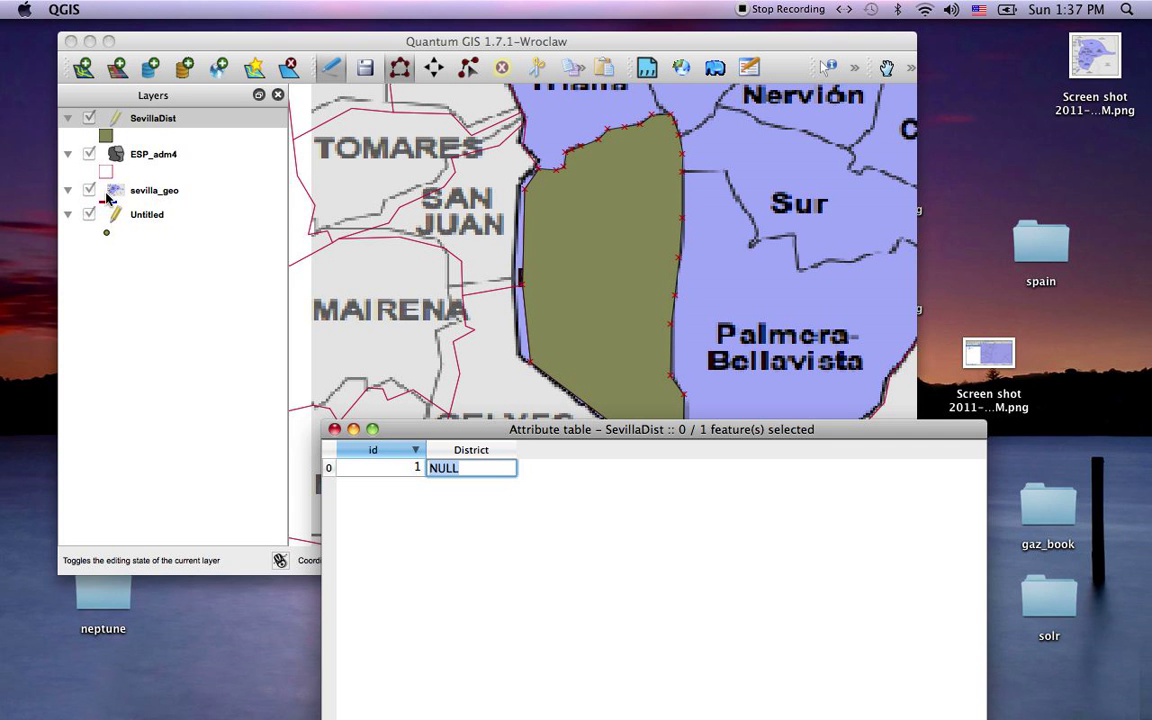
{"action": "left_click", "coordinate": [353, 430]}
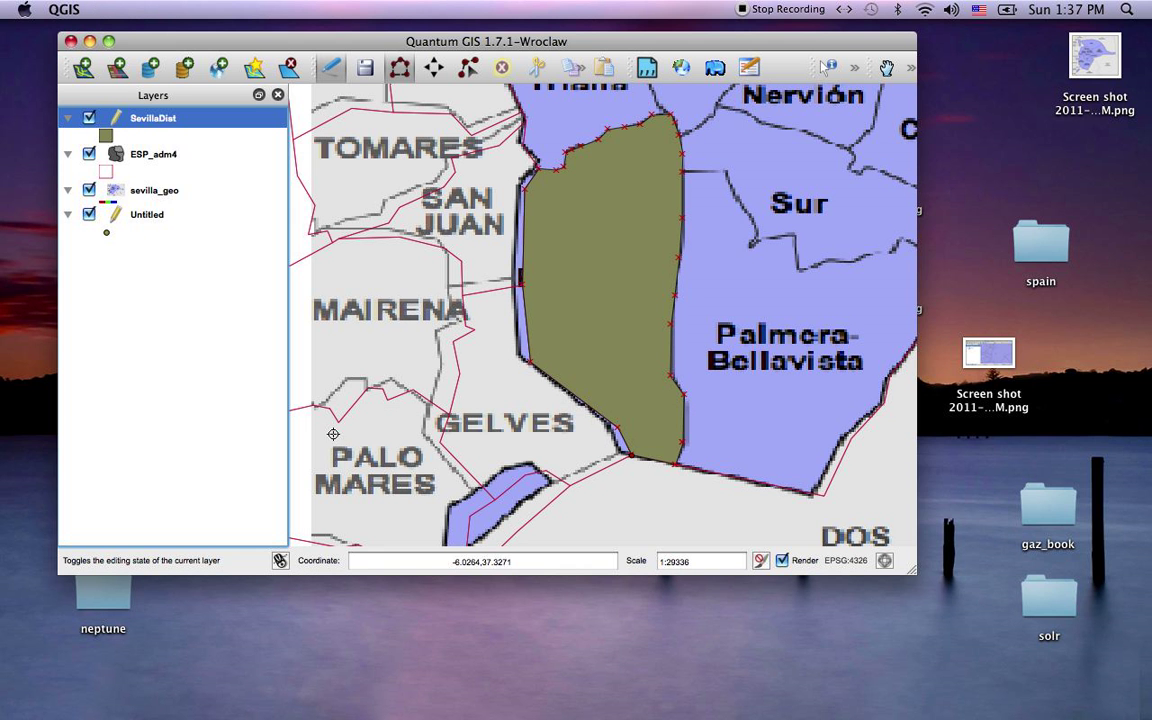
{"action": "left_click", "coordinate": [89, 118]}
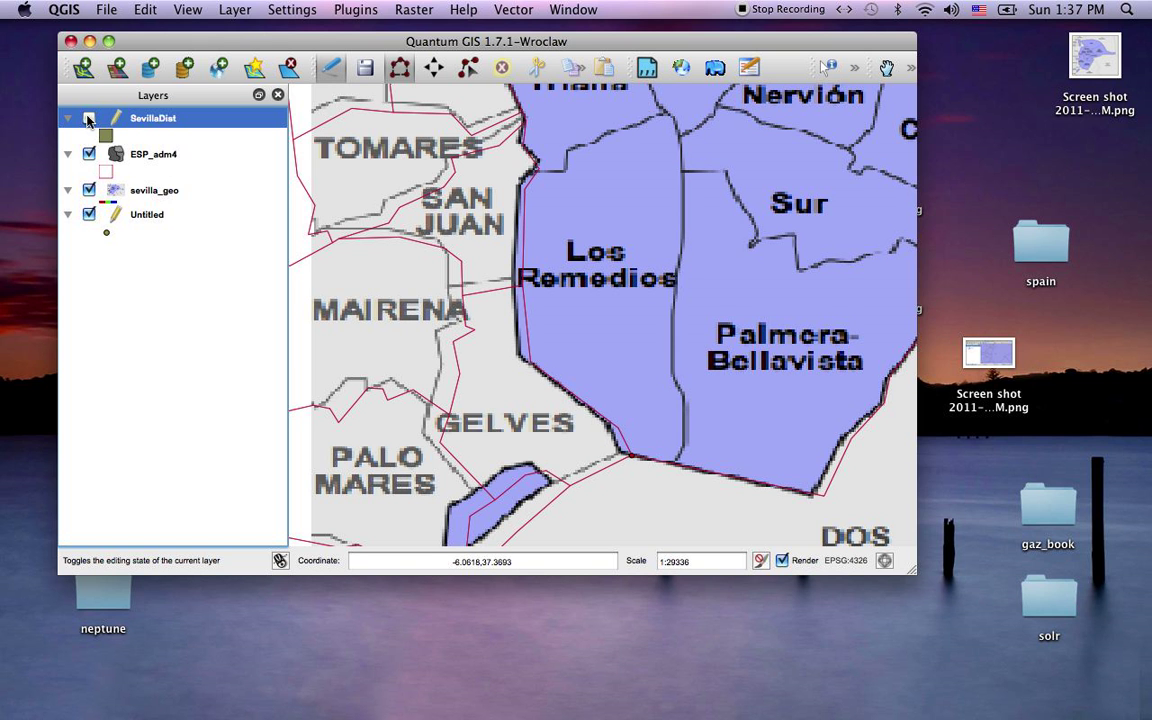
{"action": "left_click", "coordinate": [89, 118]}
Enter 'Los Remedios' in the District cell and close the attribute table.
{"action": "right_click", "coordinate": [133, 122]}
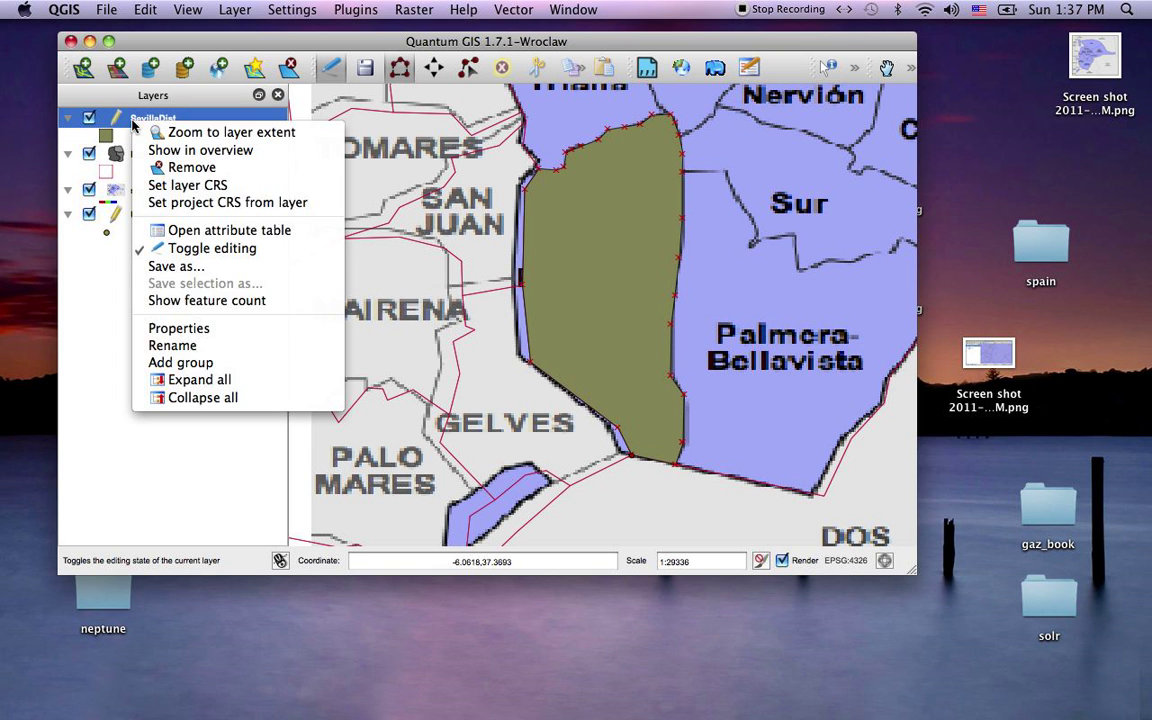
{"action": "left_click", "coordinate": [195, 216]}
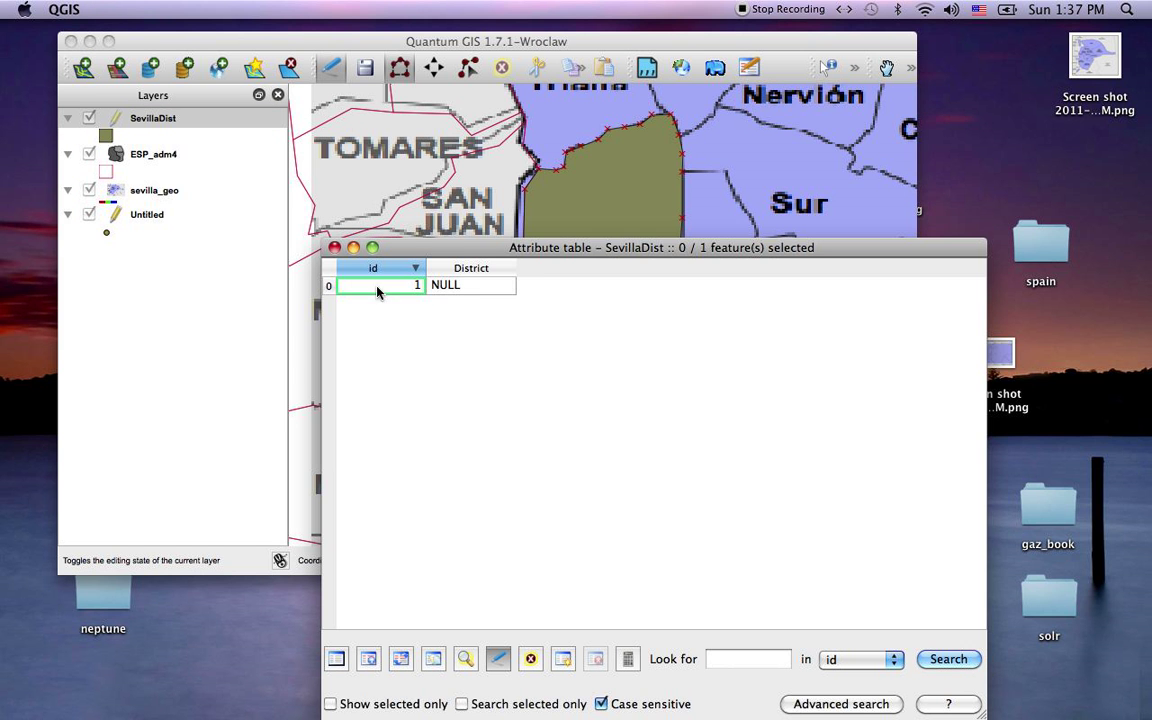
{"action": "double_click", "coordinate": [467, 287]}
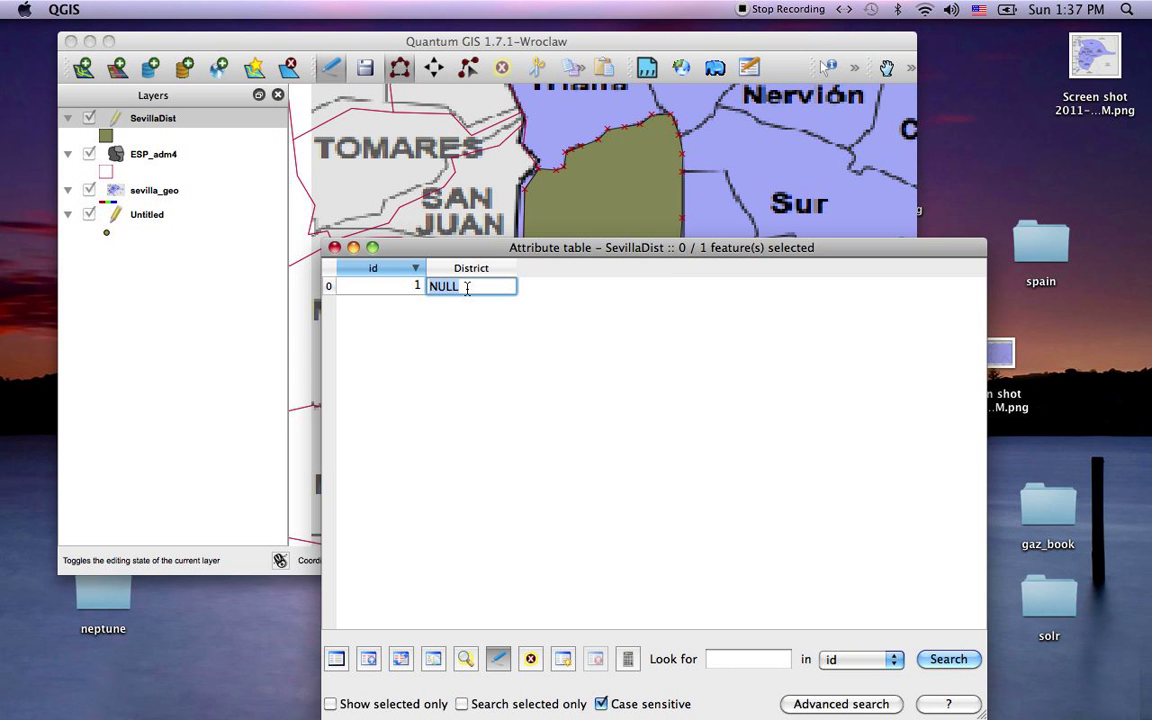
{"action": "type", "text": "Los Remedios"}
{"action": "left_click", "coordinate": [585, 332]}
{"action": "left_click_drag", "start_coordinate": [643, 258], "coordinate": [612, 140]}
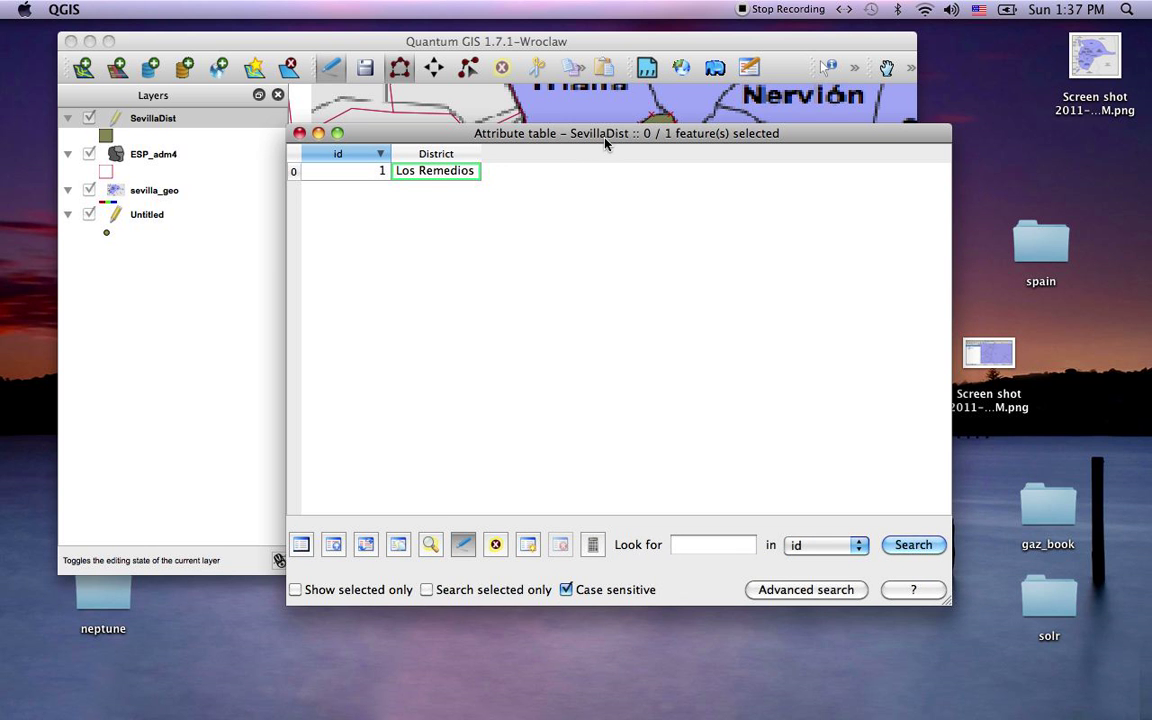
{"action": "left_click", "coordinate": [302, 129]}
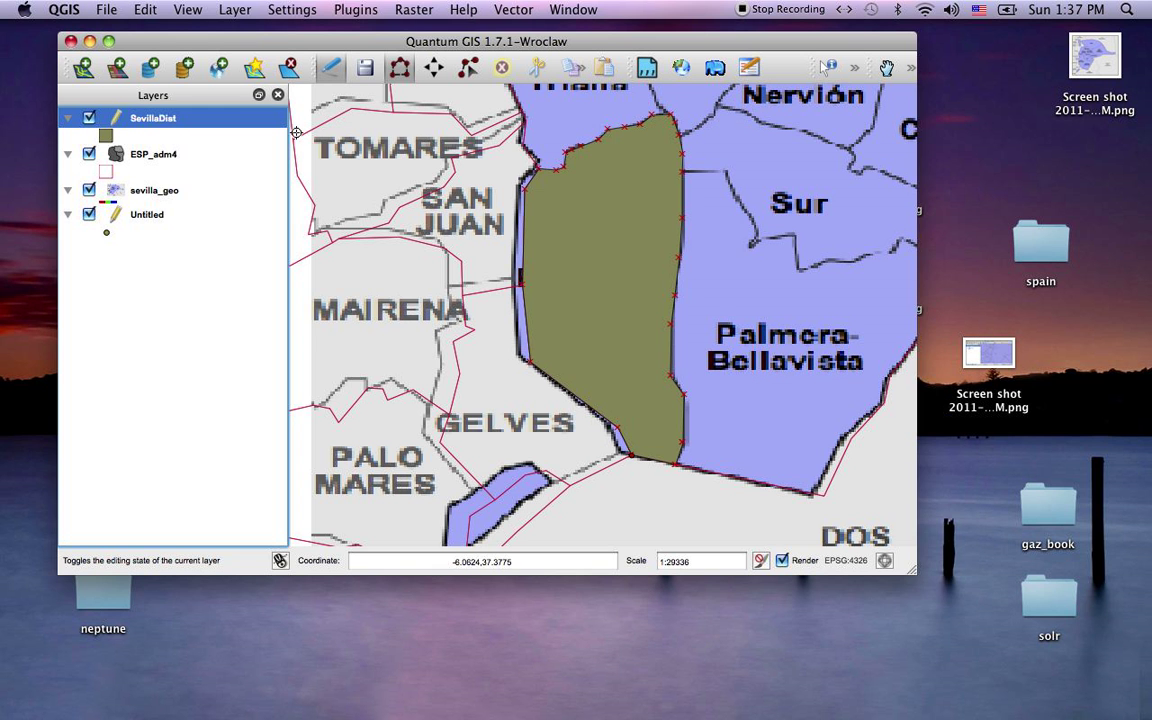
Stop editing SevillaDist and save its changes to the shapefile.
{"action": "right_click", "coordinate": [153, 123]}
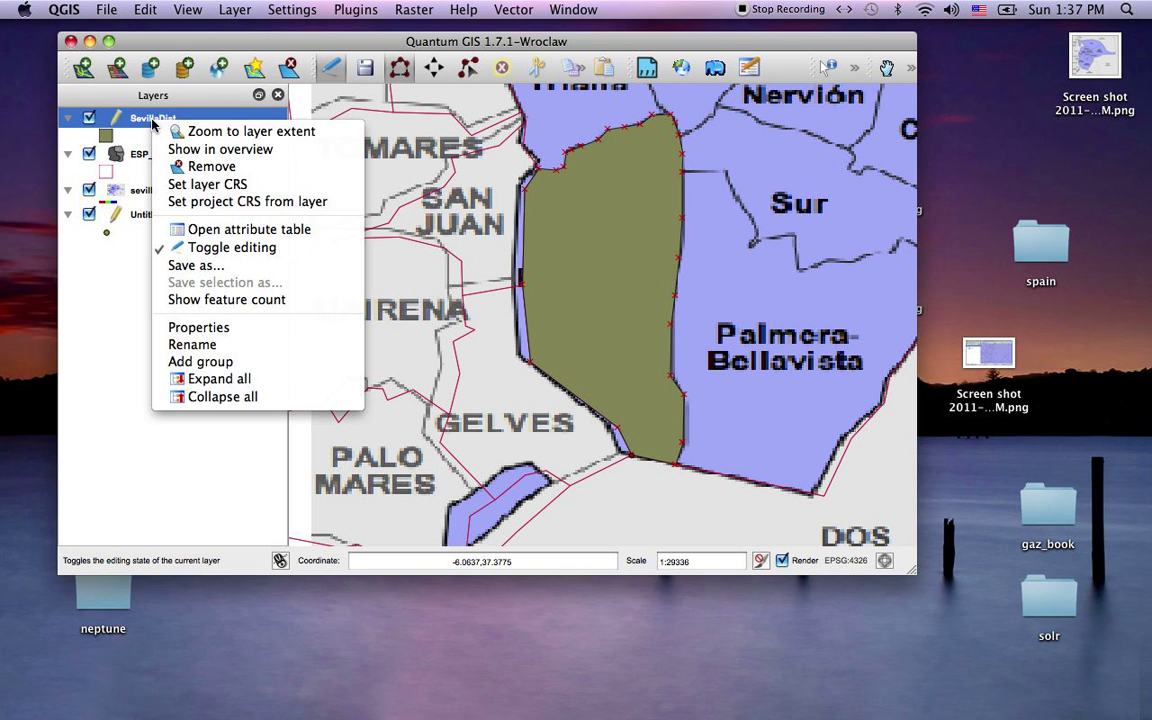
{"action": "left_click", "coordinate": [210, 247]}
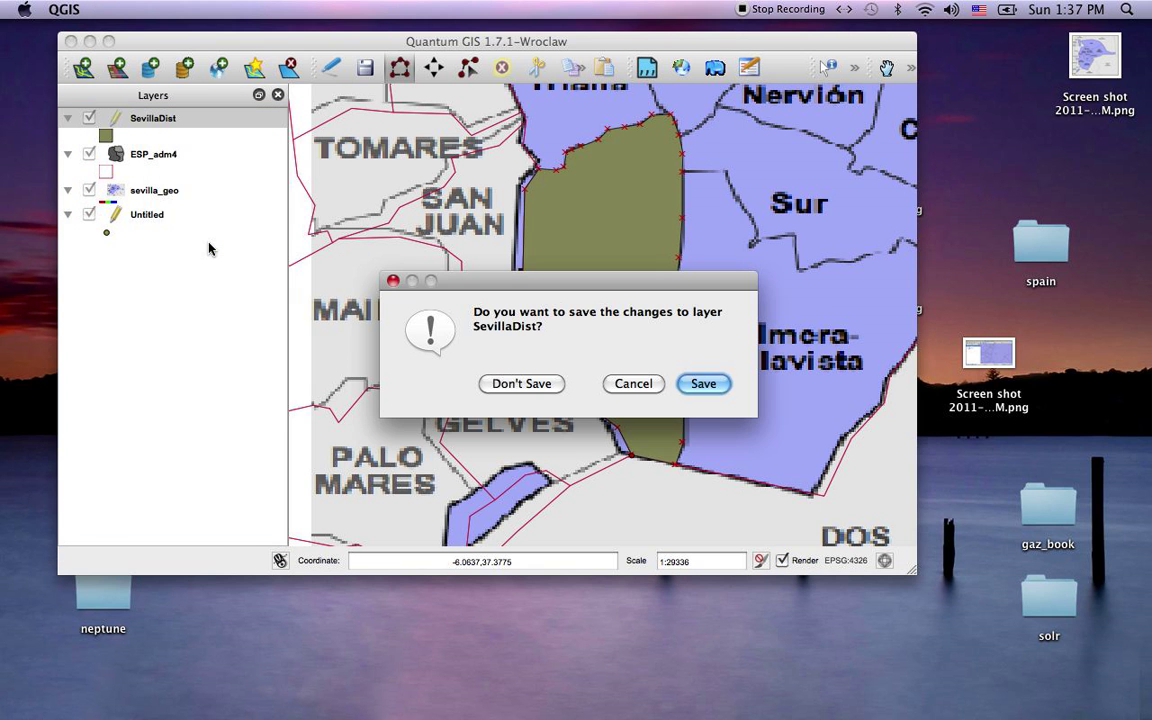
{"action": "left_click", "coordinate": [703, 384]}
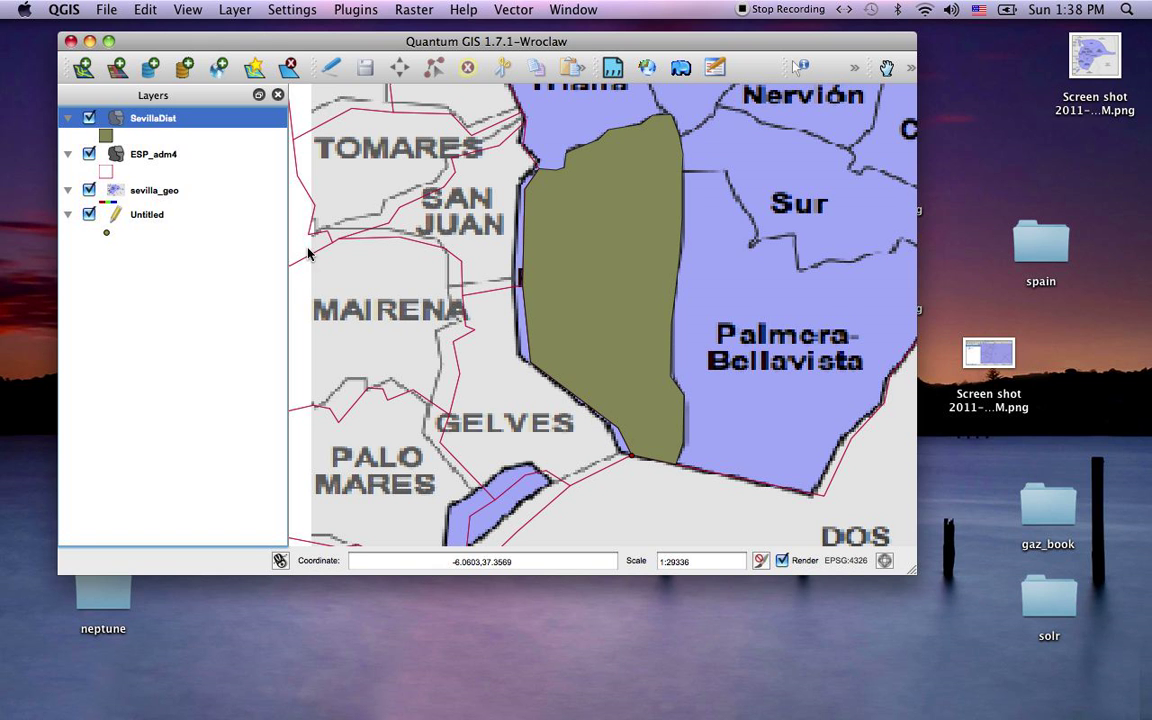
Enable SevillaDist labels from the District field so 'Los Remedios' appears on the map.
{"action": "right_click", "coordinate": [151, 121]}
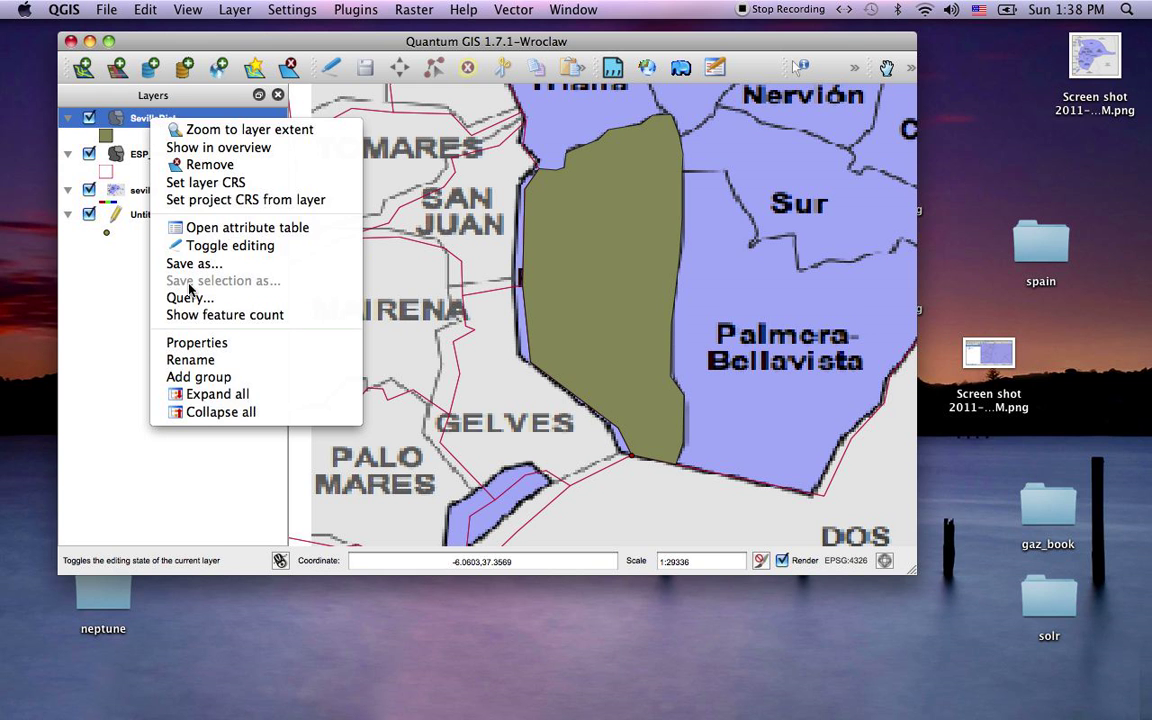
{"action": "left_click", "coordinate": [188, 343]}
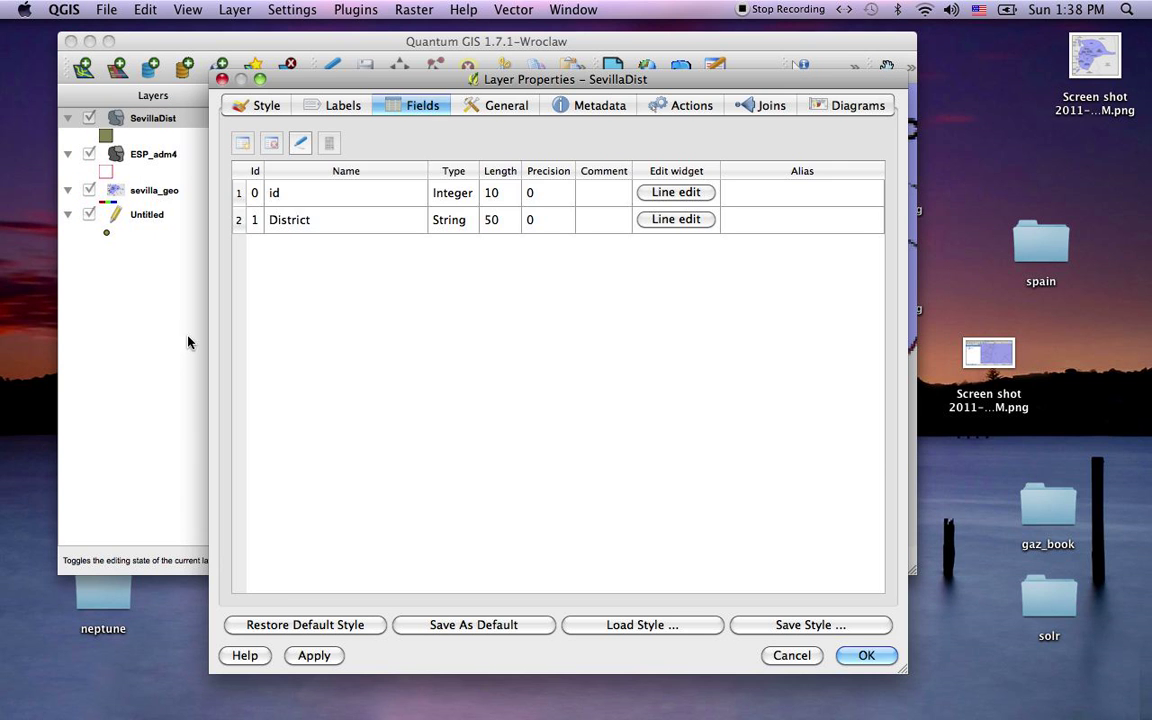
{"action": "left_click", "coordinate": [345, 106]}
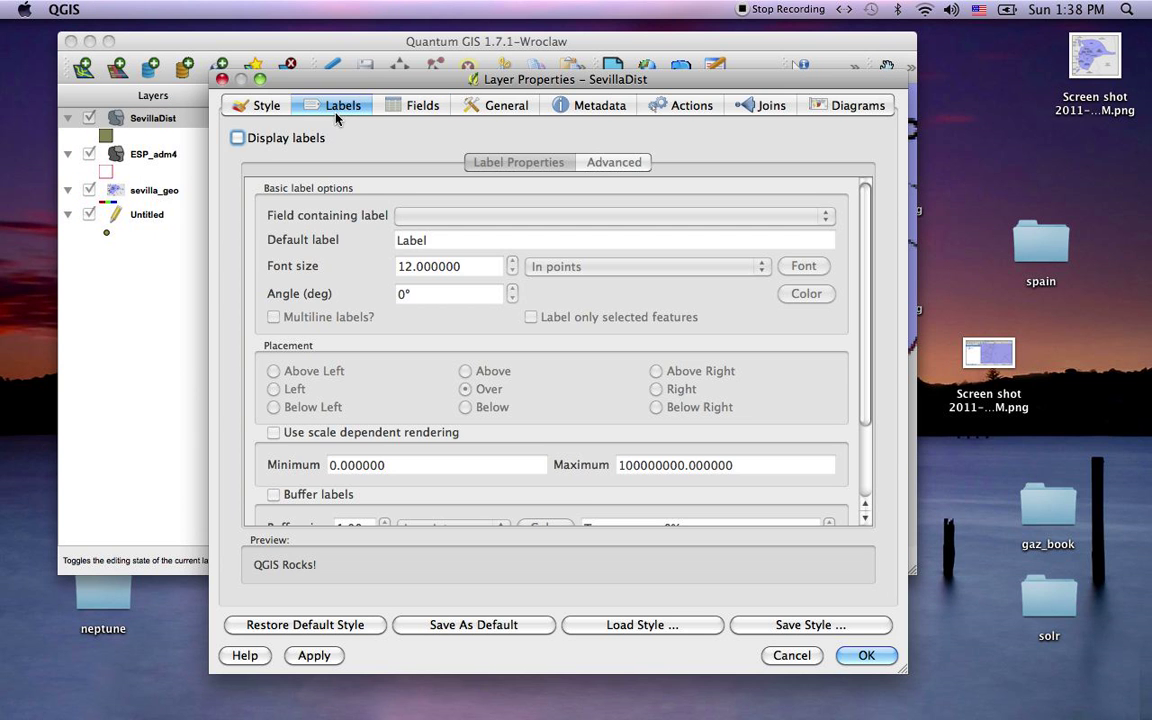
{"action": "left_click", "coordinate": [238, 138]}
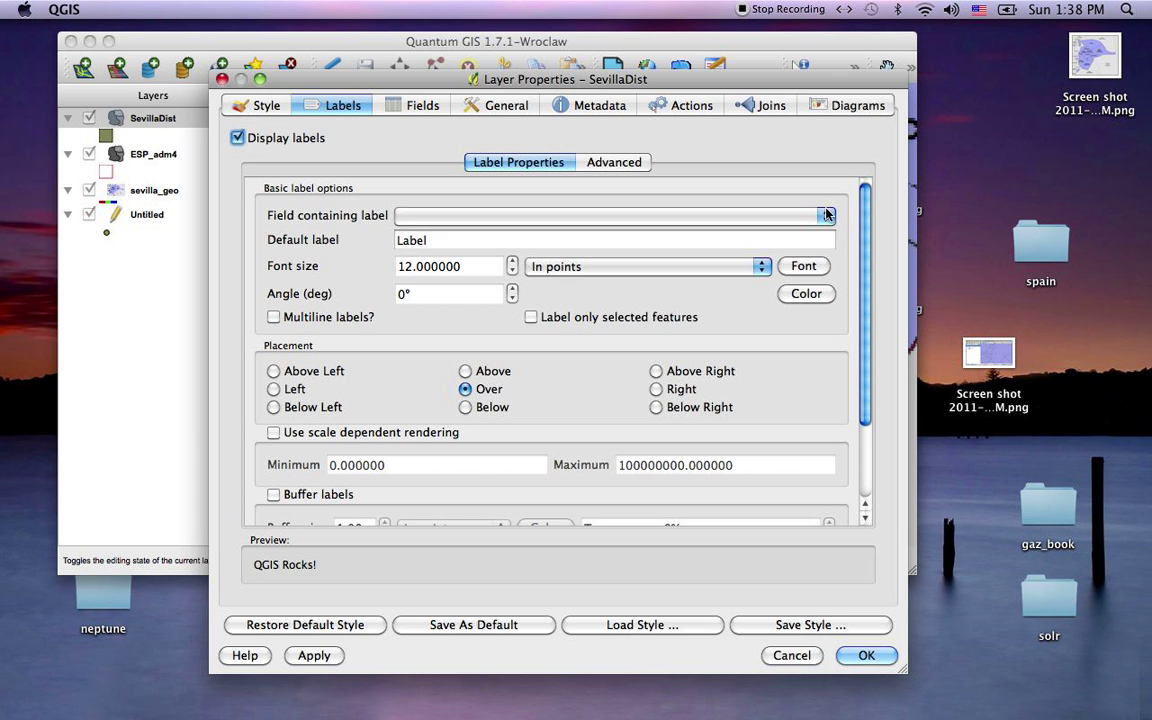
{"action": "left_click", "coordinate": [745, 215]}
{"action": "left_click", "coordinate": [530, 249]}
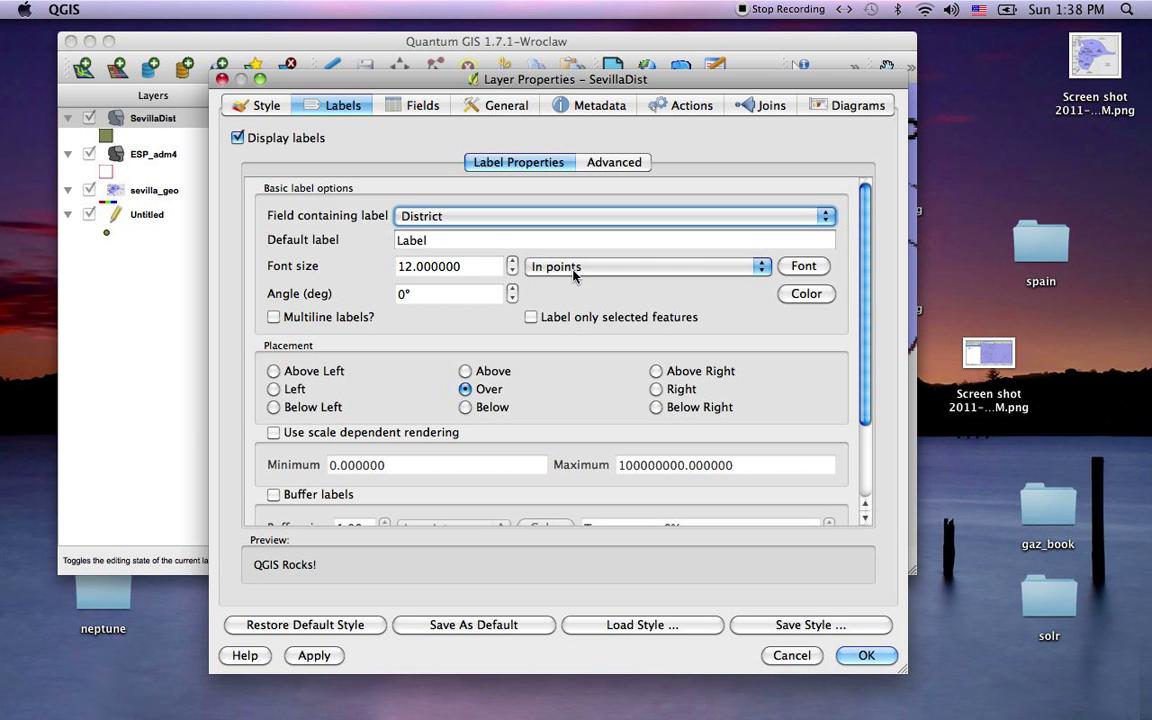
{"action": "left_click", "coordinate": [868, 656]}
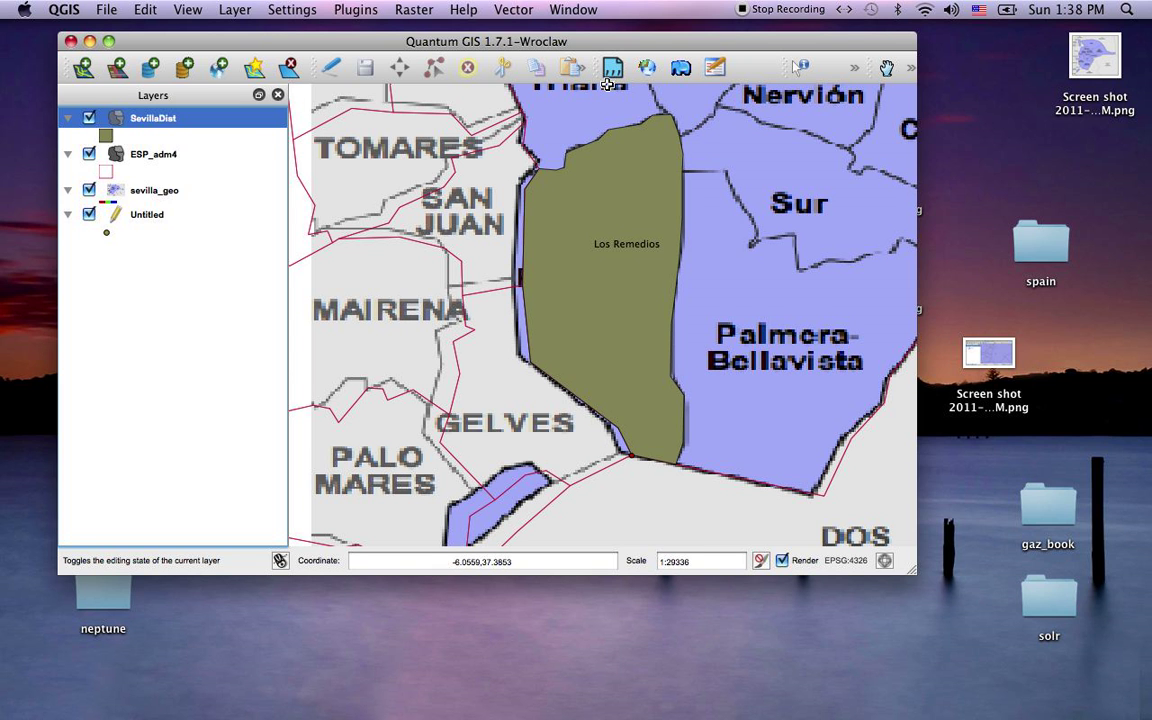
Zoom out twice with the Zoom Out tool to show Los Remedios within the whole Seville district map.
{"action": "left_click", "coordinate": [909, 69]}
{"action": "left_click", "coordinate": [887, 70]}
{"action": "left_click", "coordinate": [616, 230]}
{"action": "left_click", "coordinate": [650, 252]}
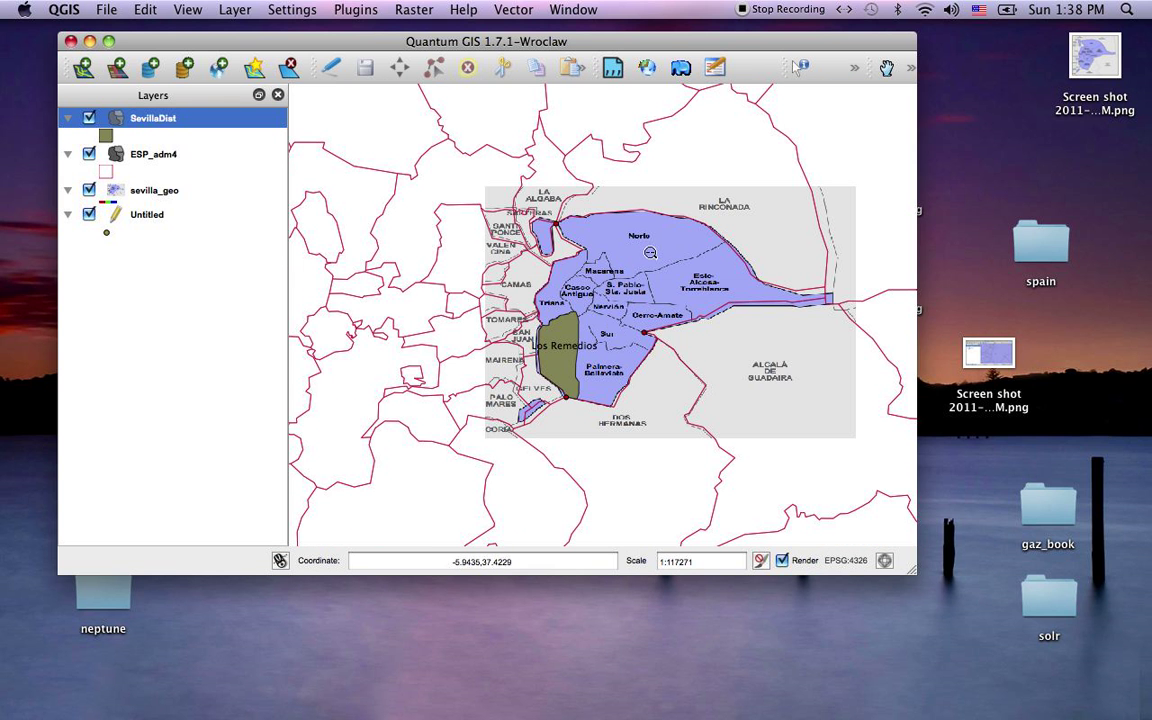